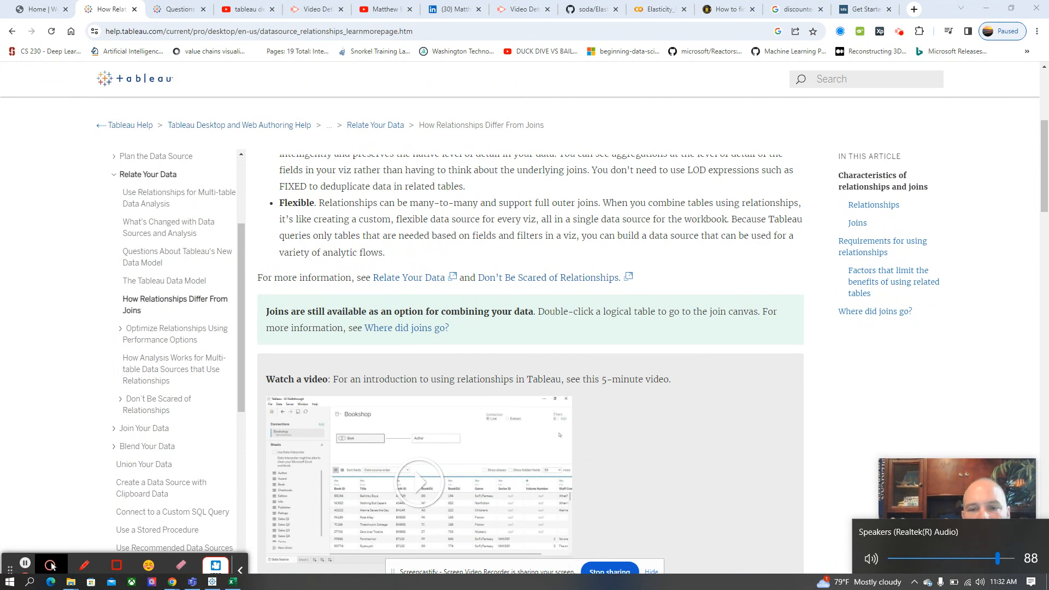
Step: Switch to the PropertyOrderProduct workbook in Excel and examine the Products sheet and the ProductID, Quantity and OrderDate columns of OrderDetails
click(213, 582)
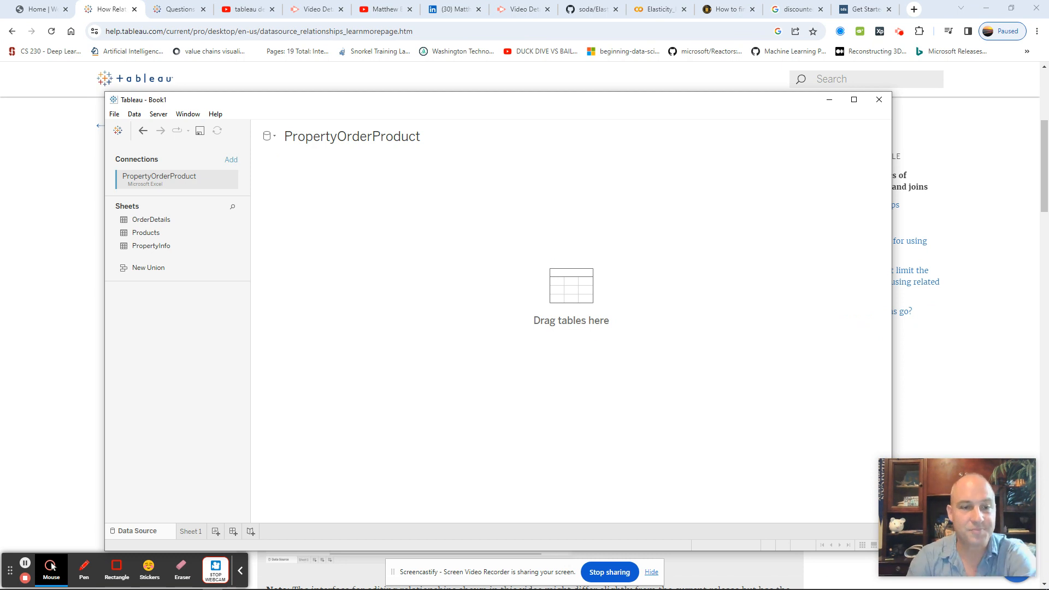
click(233, 582)
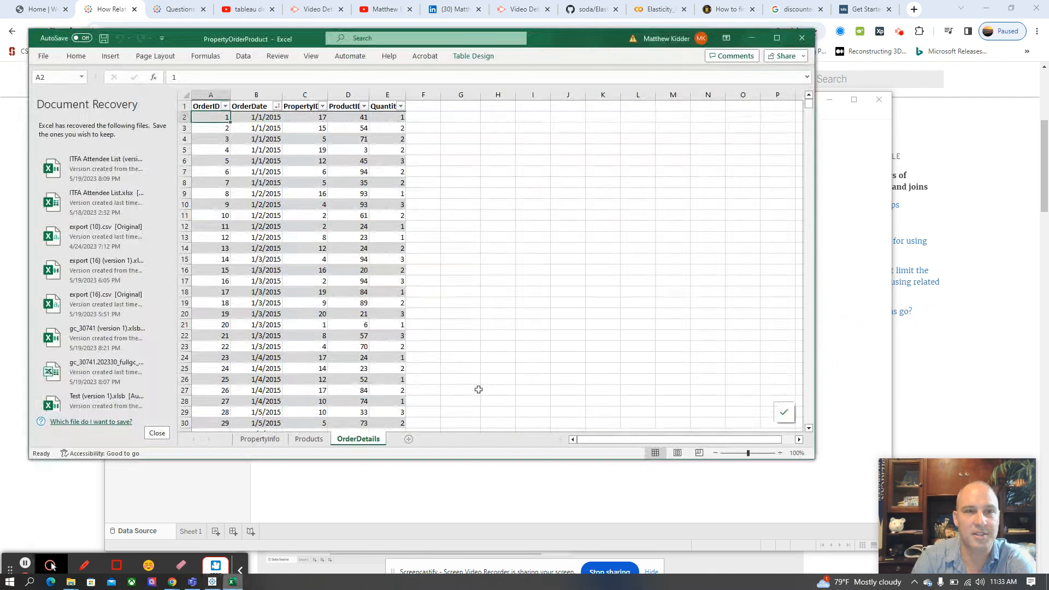
click(309, 440)
scroll(365, 271, up, 15)
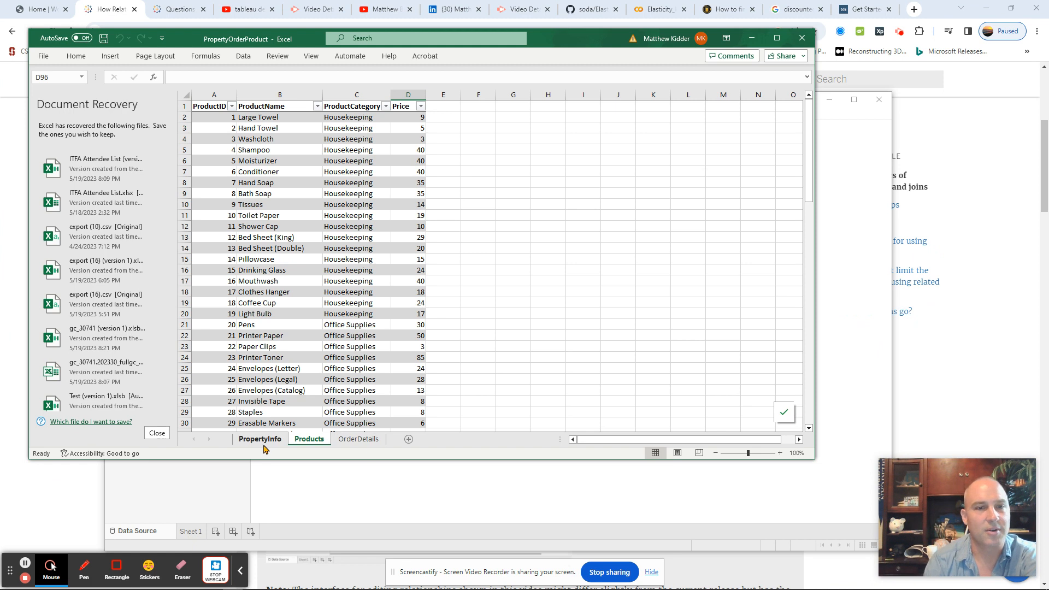
click(376, 443)
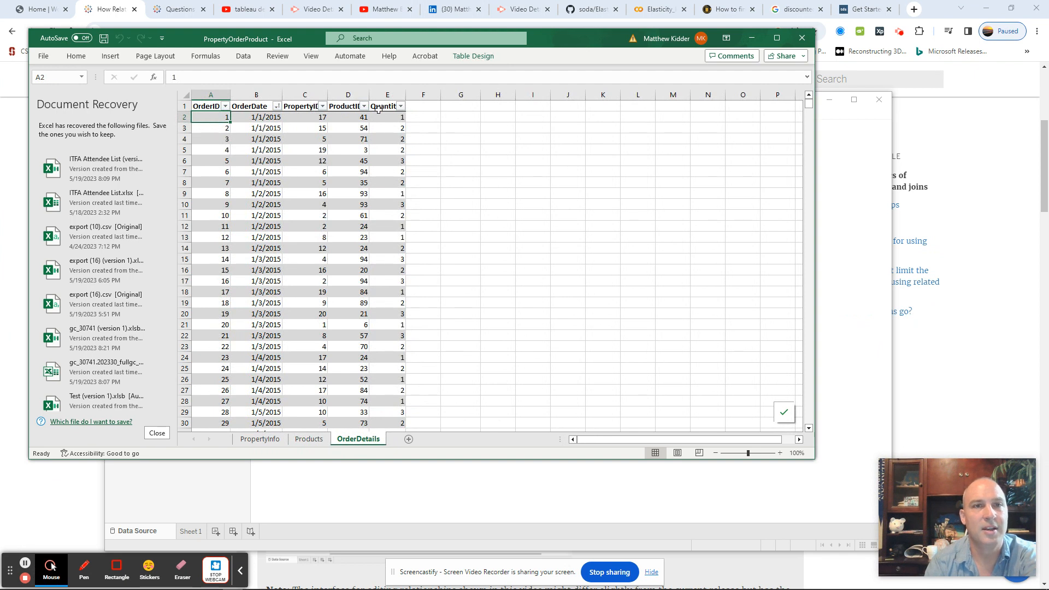
click(348, 106)
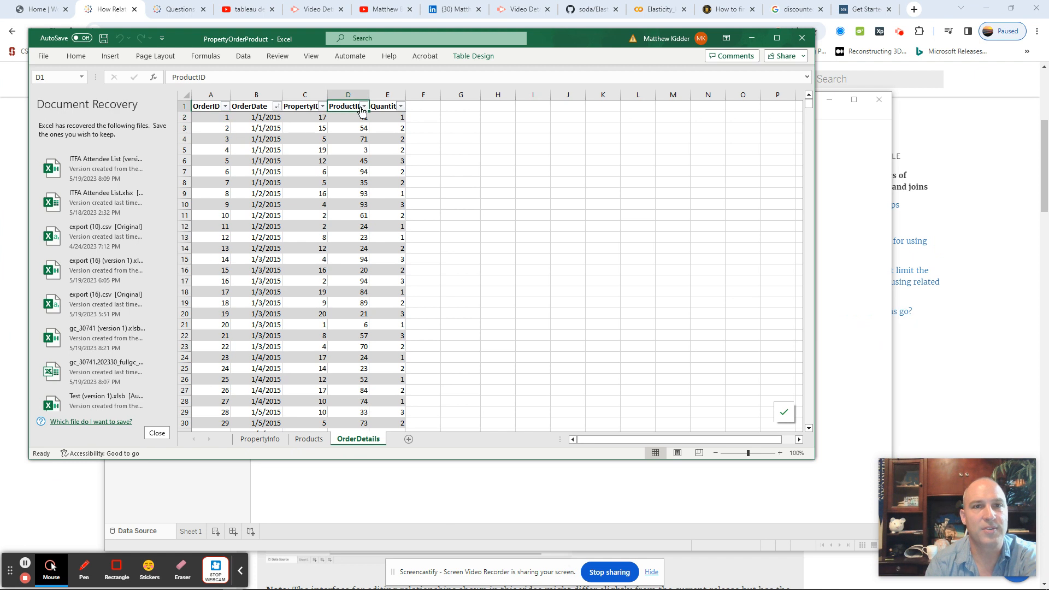
click(387, 107)
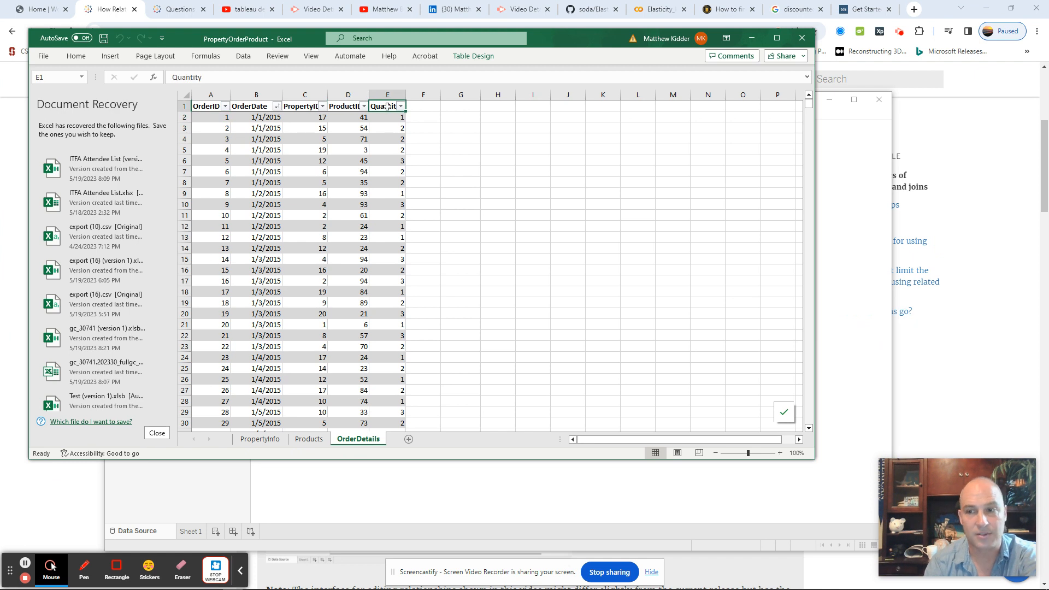
click(265, 106)
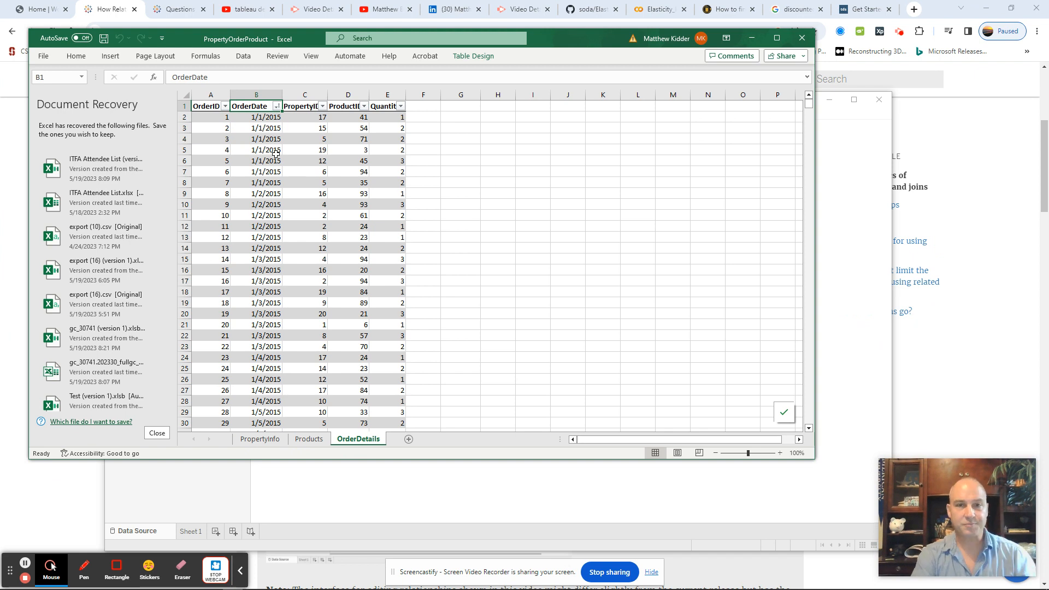
Step: Switch to Tableau, add the Products table to the data source canvas, and remove the duplicate Products1 table
click(396, 499)
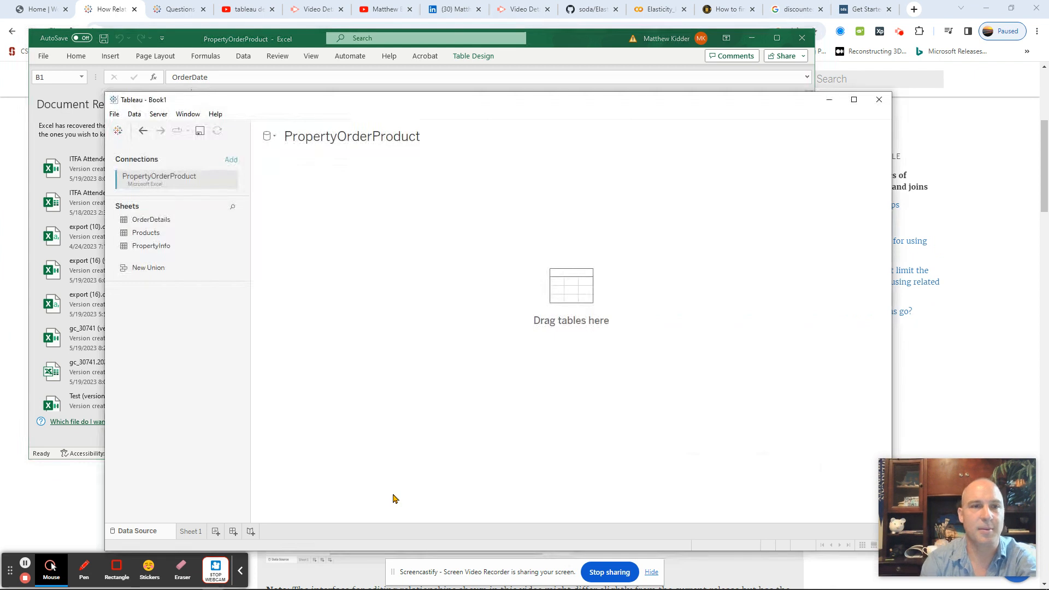
double_click(161, 237)
drag(162, 238, 342, 197)
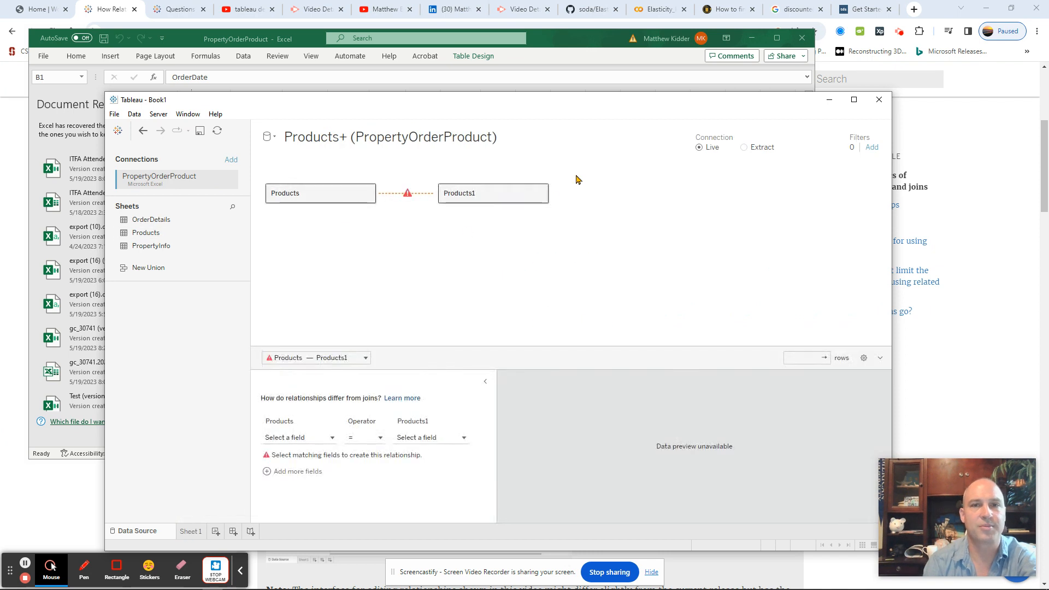
click(540, 194)
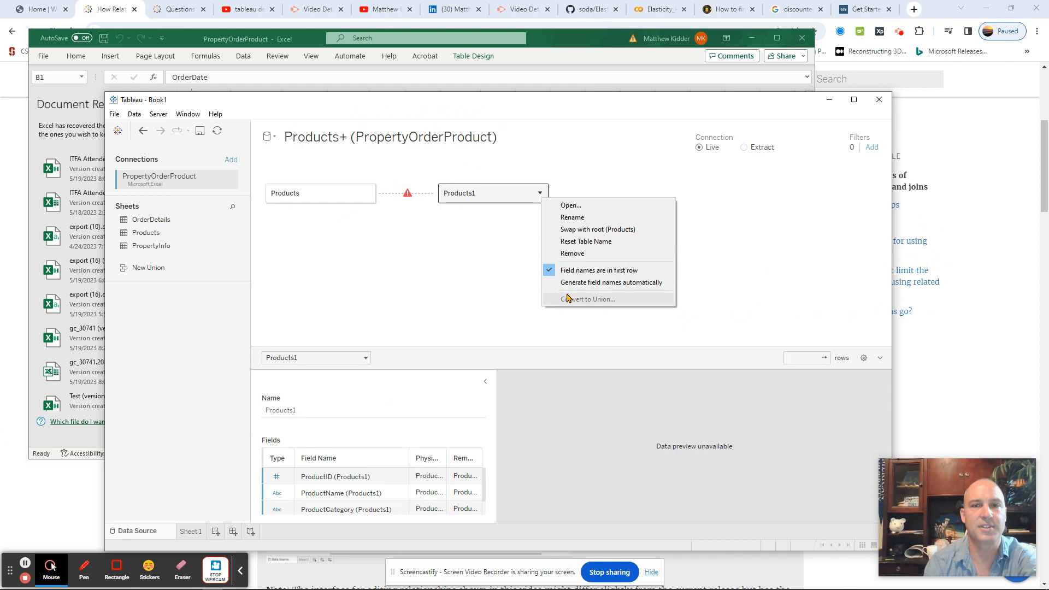
click(572, 254)
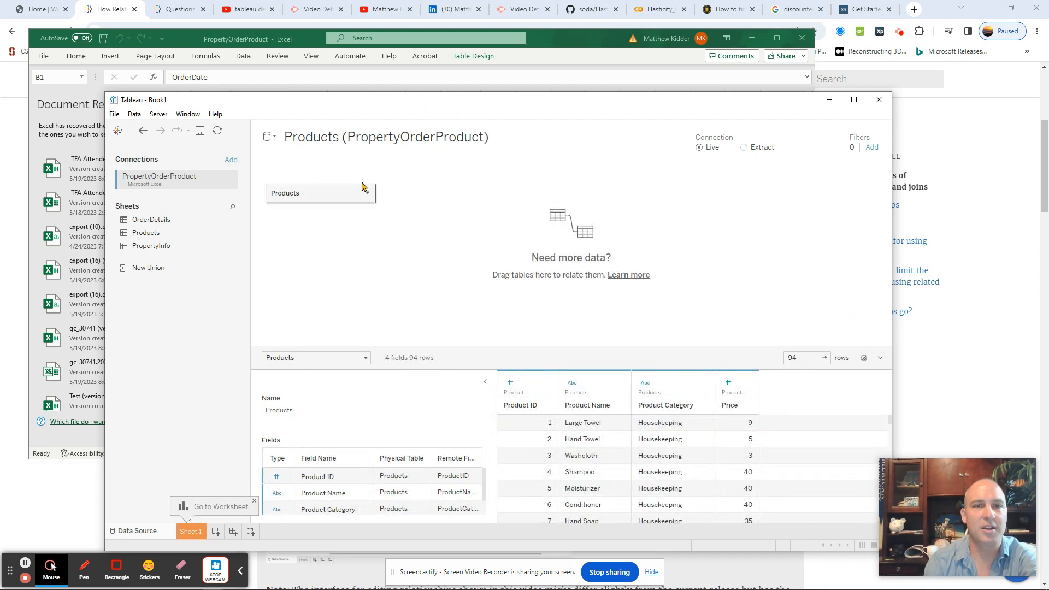
Step: Open the Products table's join canvas, join the OrderDetails sheet to it, and review the combined columns in the data preview
double_click(326, 197)
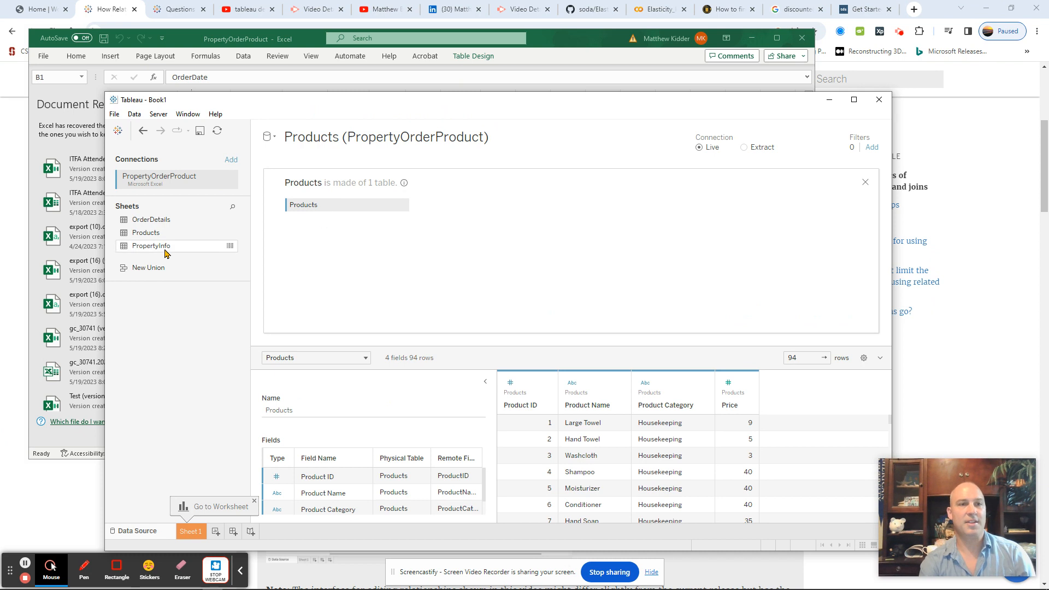
click(155, 223)
double_click(155, 223)
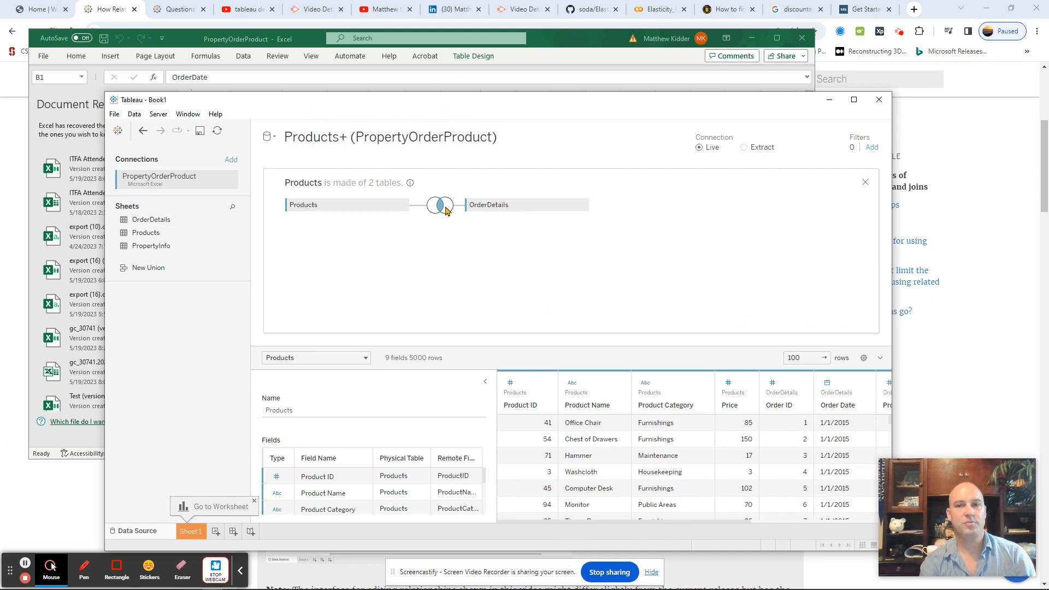
scroll(590, 471, right, 5)
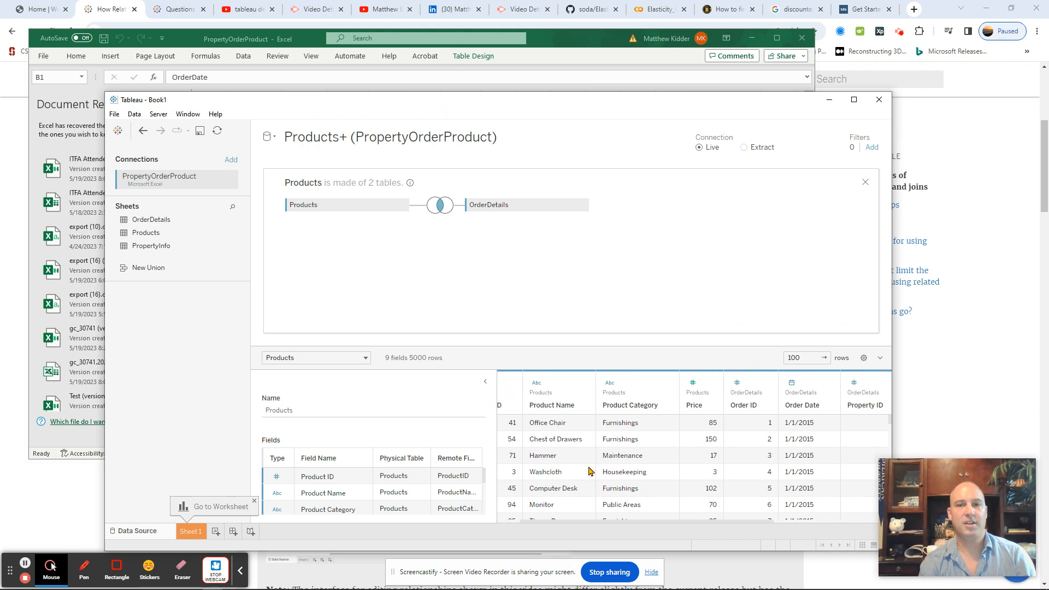
scroll(590, 471, left, 1)
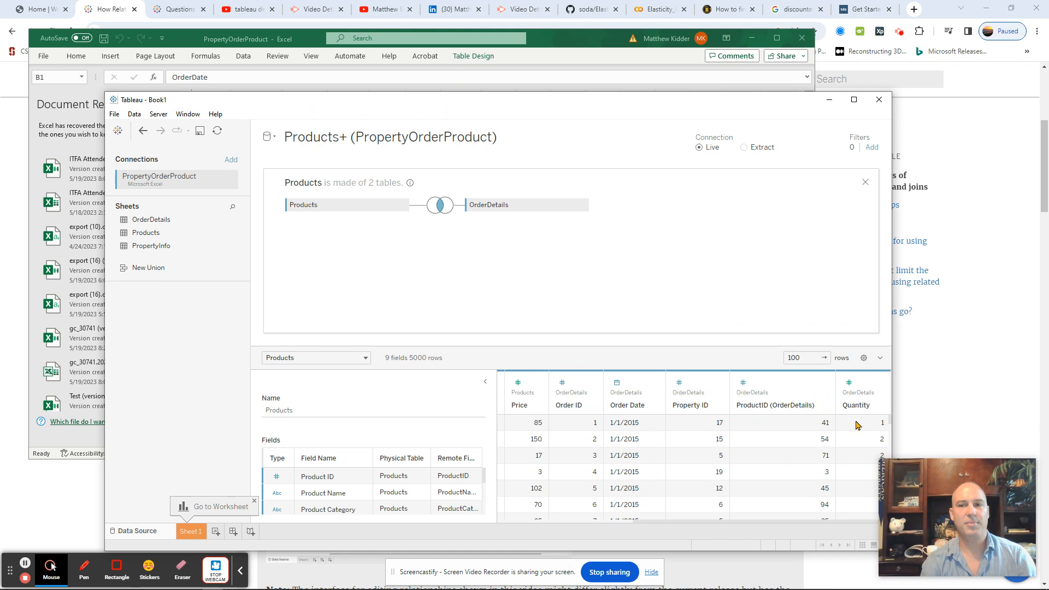
scroll(856, 426, left, 3)
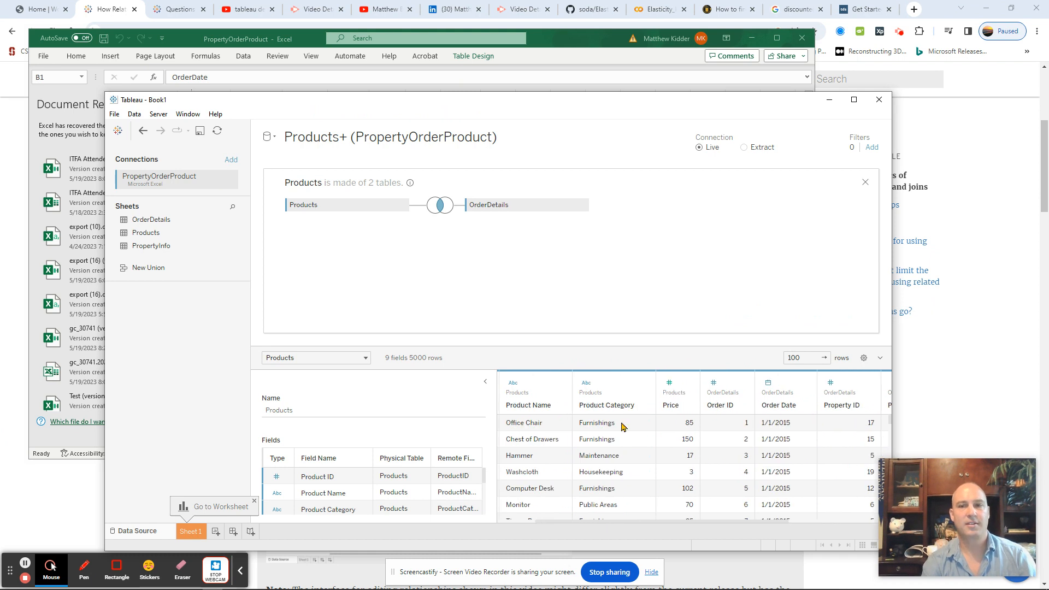
Step: Set the Products–OrderDetails join clause to Product ID = ProductID (OrderDetails), and open Sheet 1
click(440, 206)
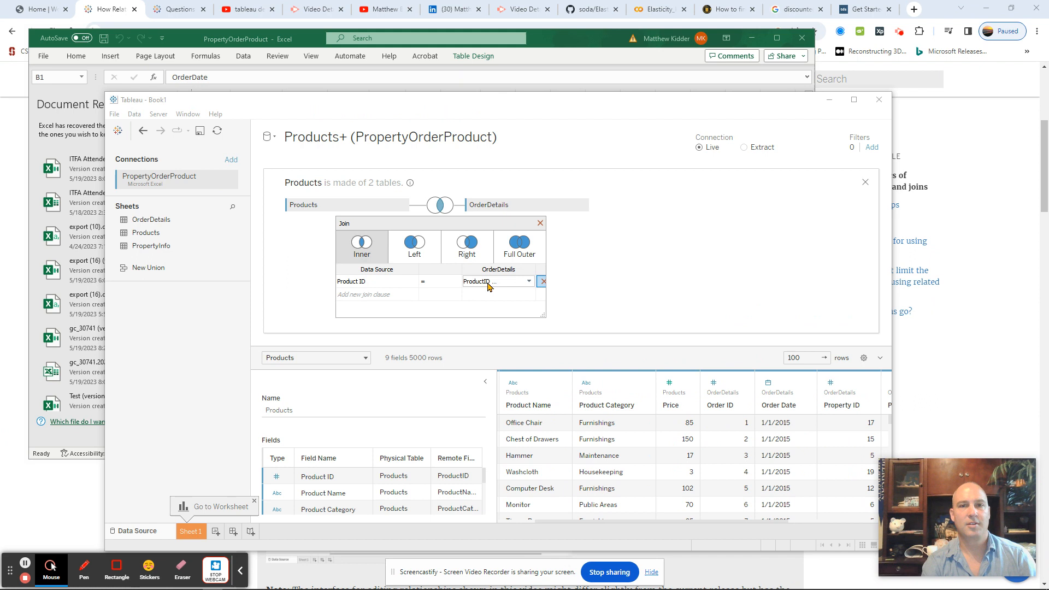
click(525, 282)
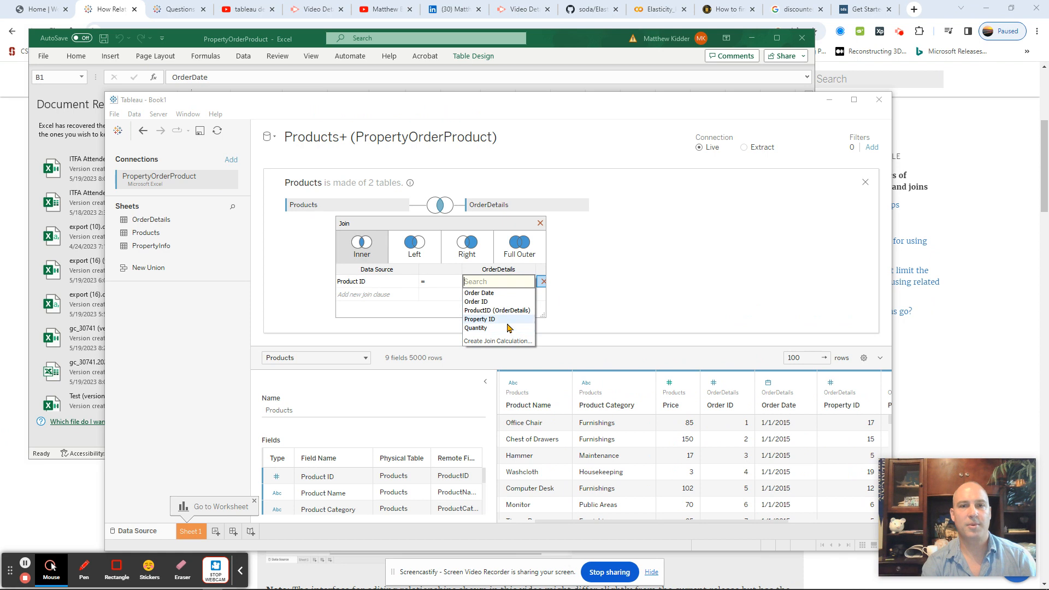
click(495, 310)
click(633, 294)
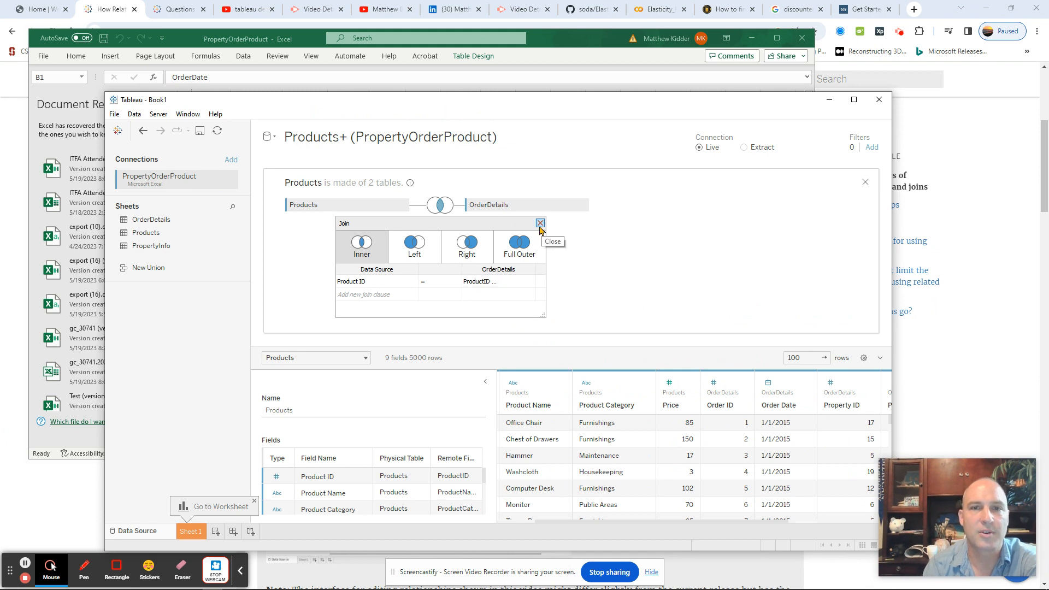
click(540, 224)
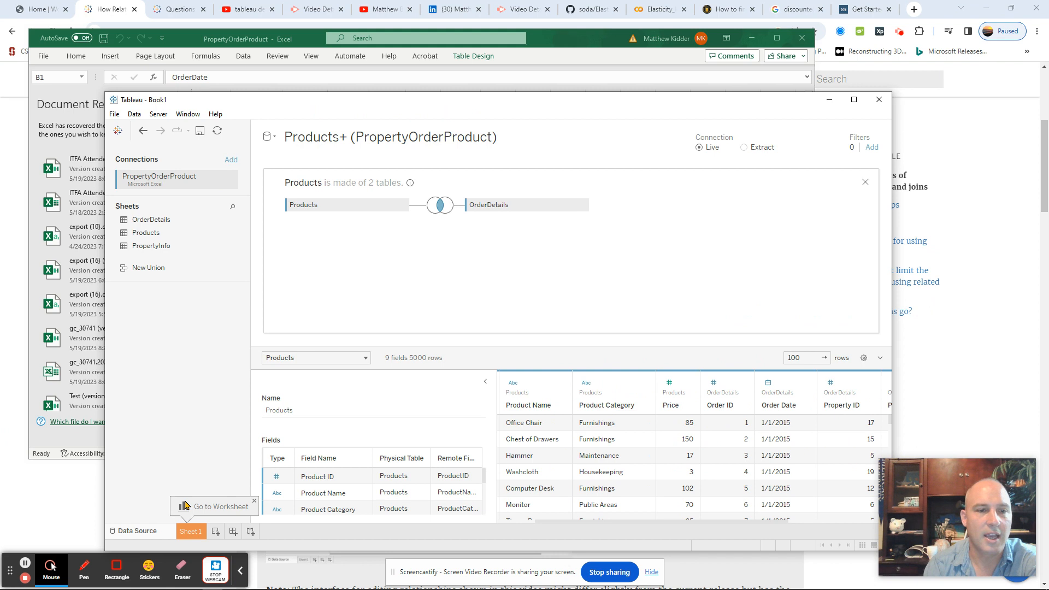
click(189, 532)
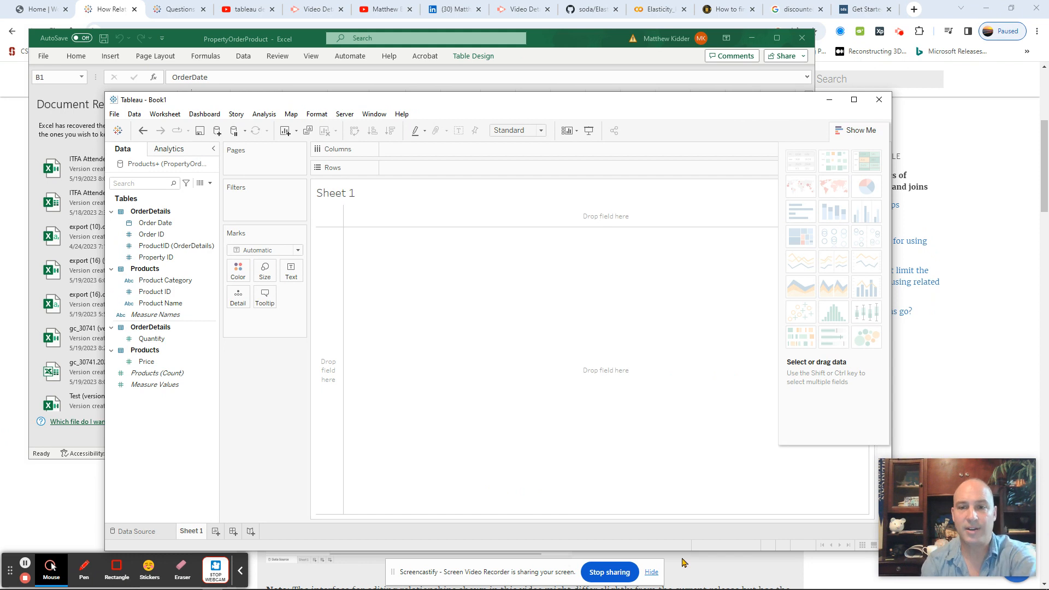
Step: Switch to the Excel workbook and compare the Products sheet with the OrderDetails sheet
click(752, 562)
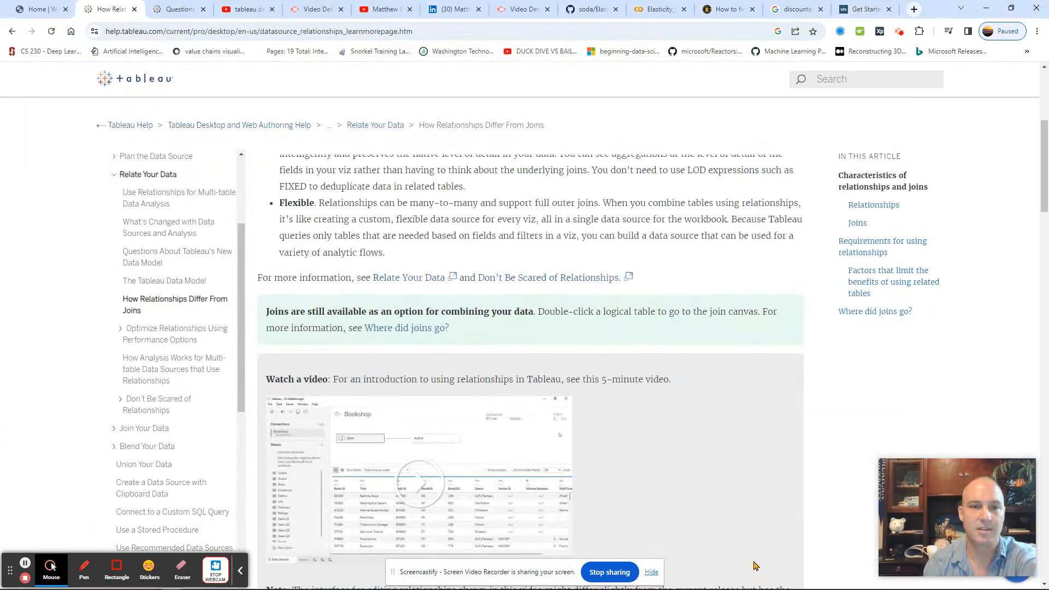
mouse_move(688, 589)
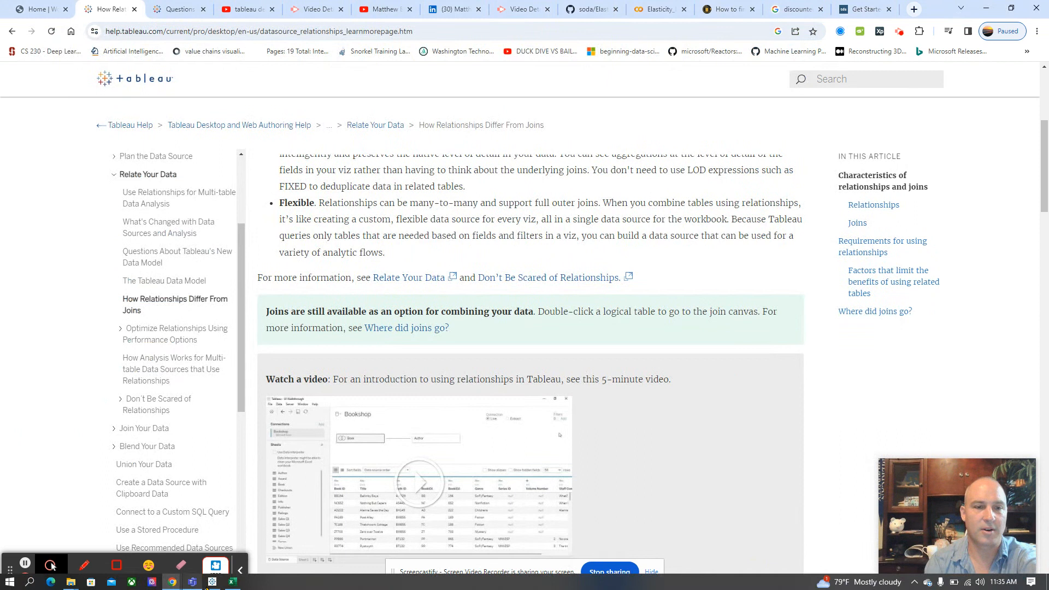
click(233, 581)
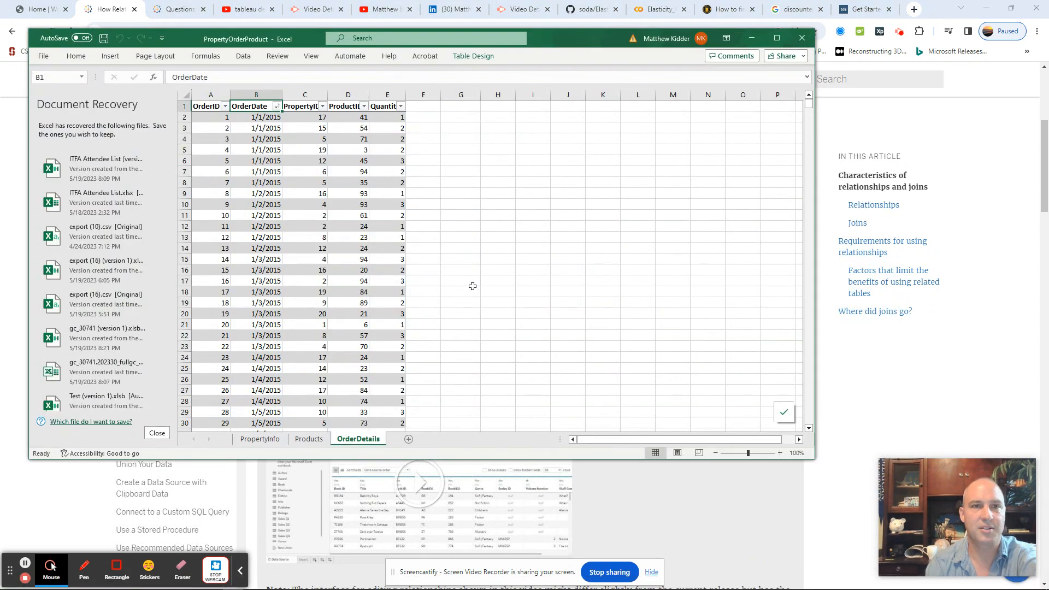
click(309, 440)
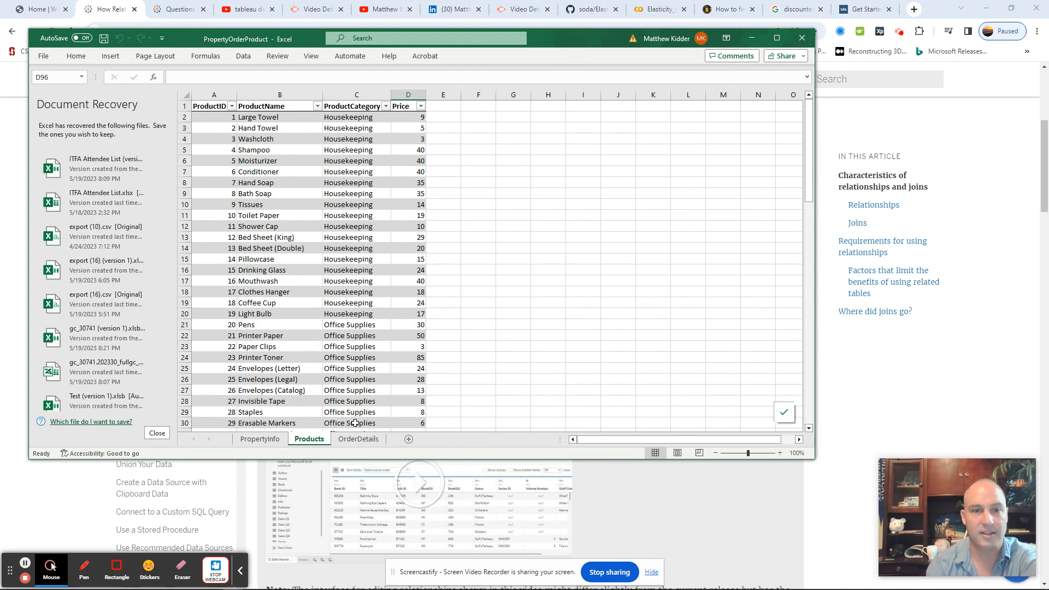
click(351, 444)
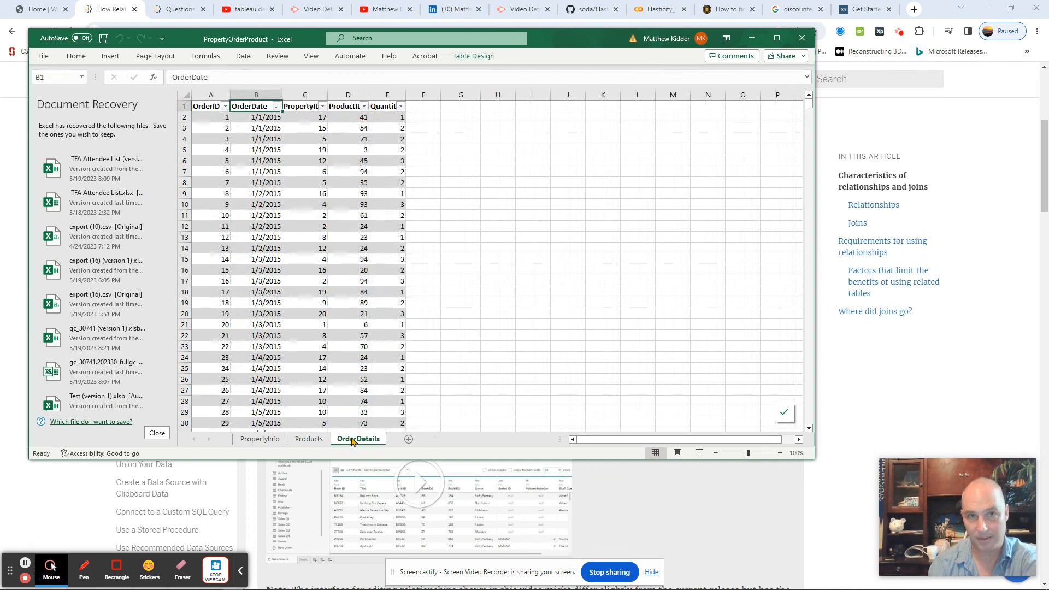
click(310, 441)
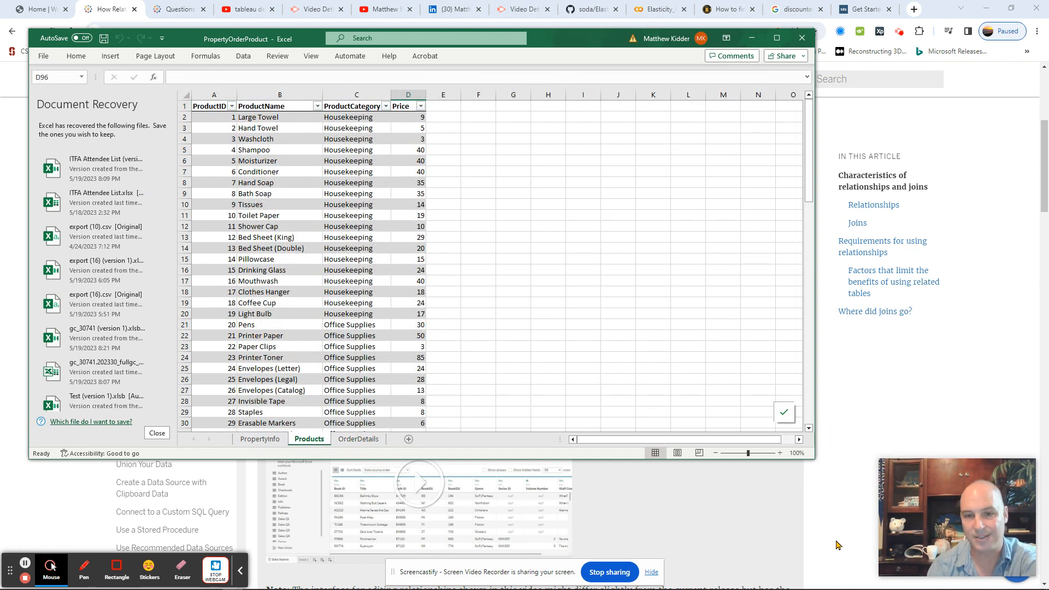
click(834, 499)
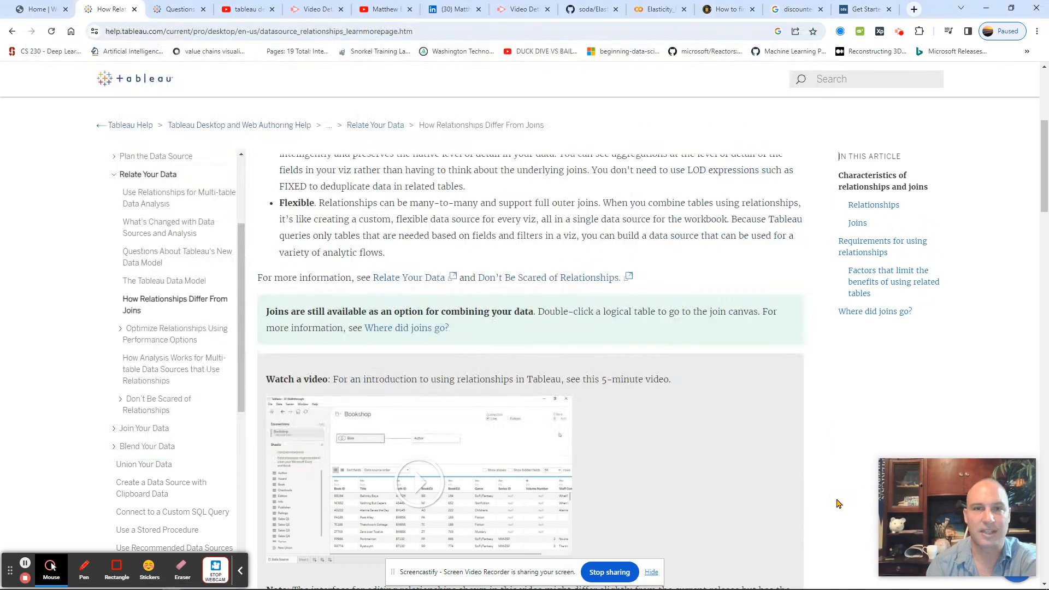
Step: Switch back to Tableau and plot the sum of Price in rows against continuous month of Order Date in columns
click(214, 583)
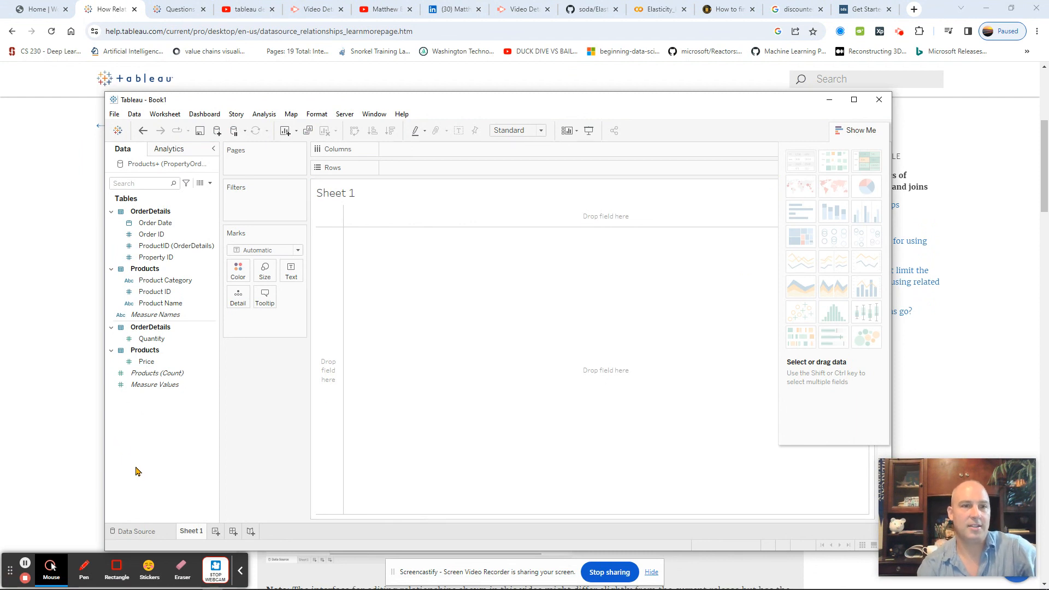
drag(169, 365, 326, 328)
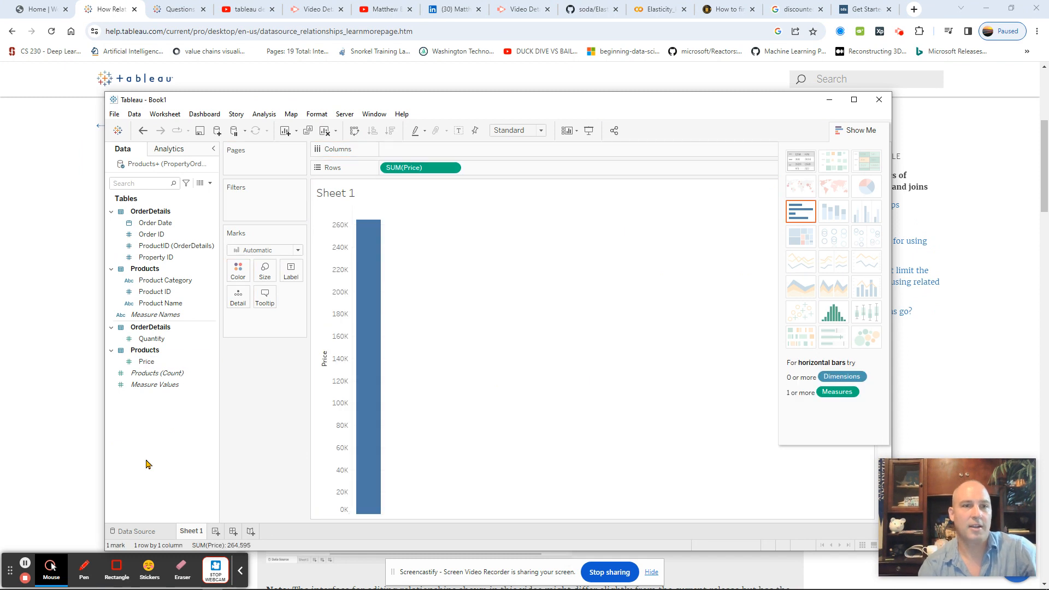
click(181, 260)
drag(162, 224, 429, 154)
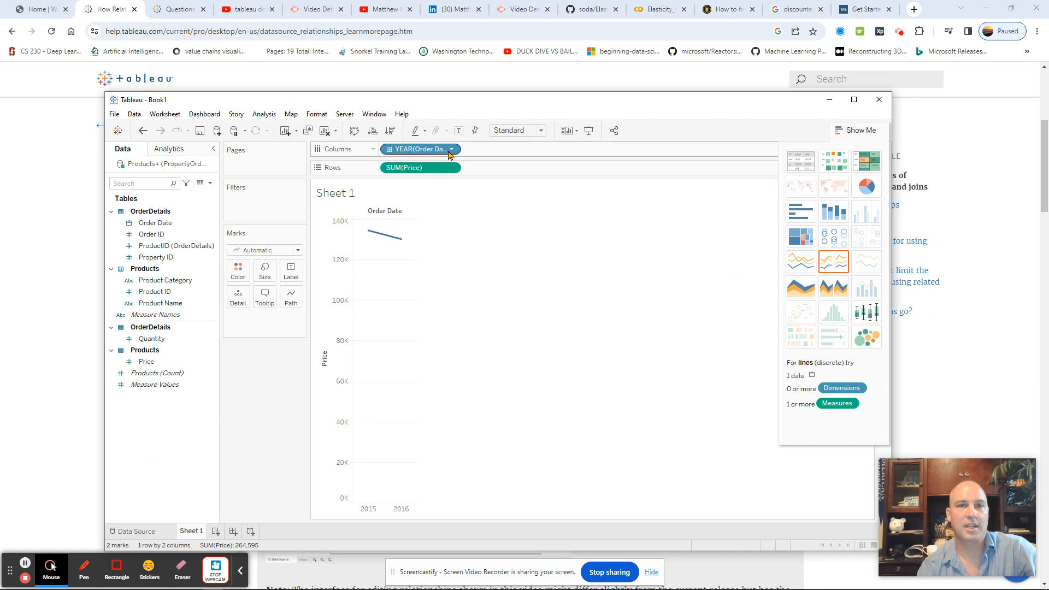
click(453, 150)
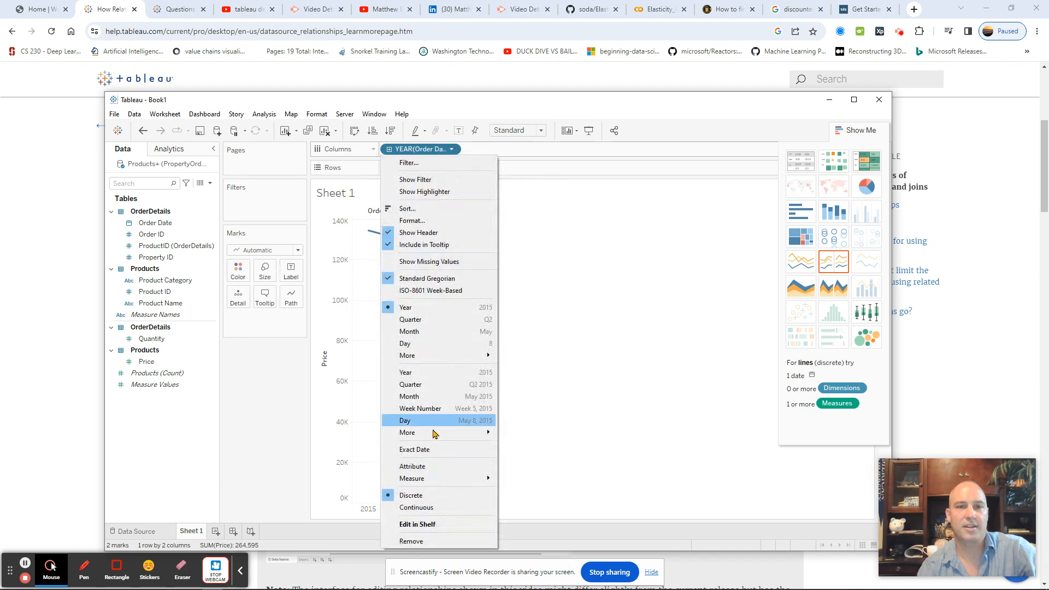
click(431, 402)
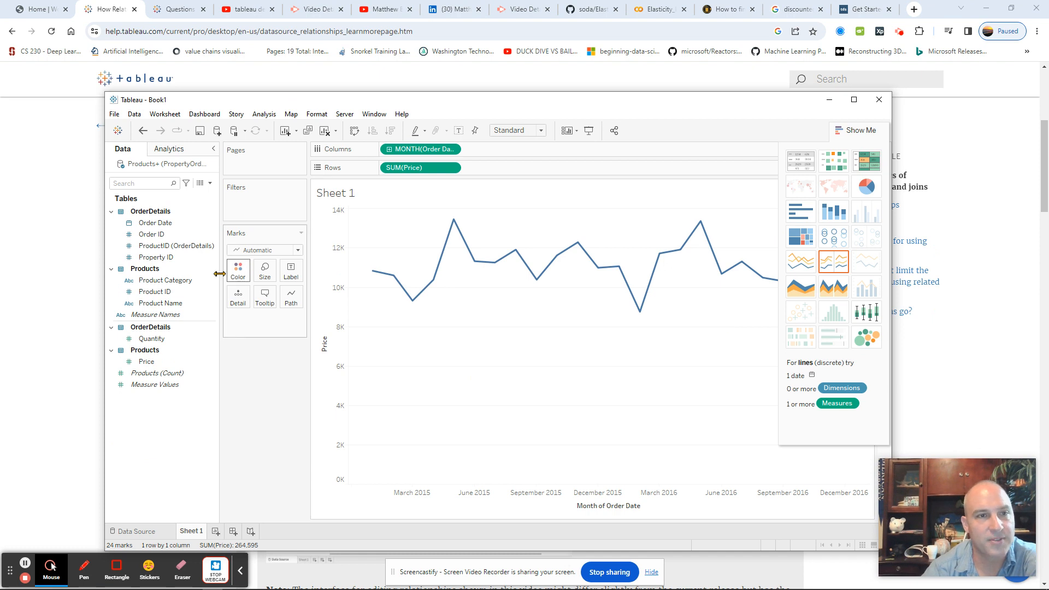
Step: Add the Products table's Product ID as a filter on Sheet 1 and select only product 2 in the list
click(155, 224)
click(161, 280)
click(159, 316)
click(161, 235)
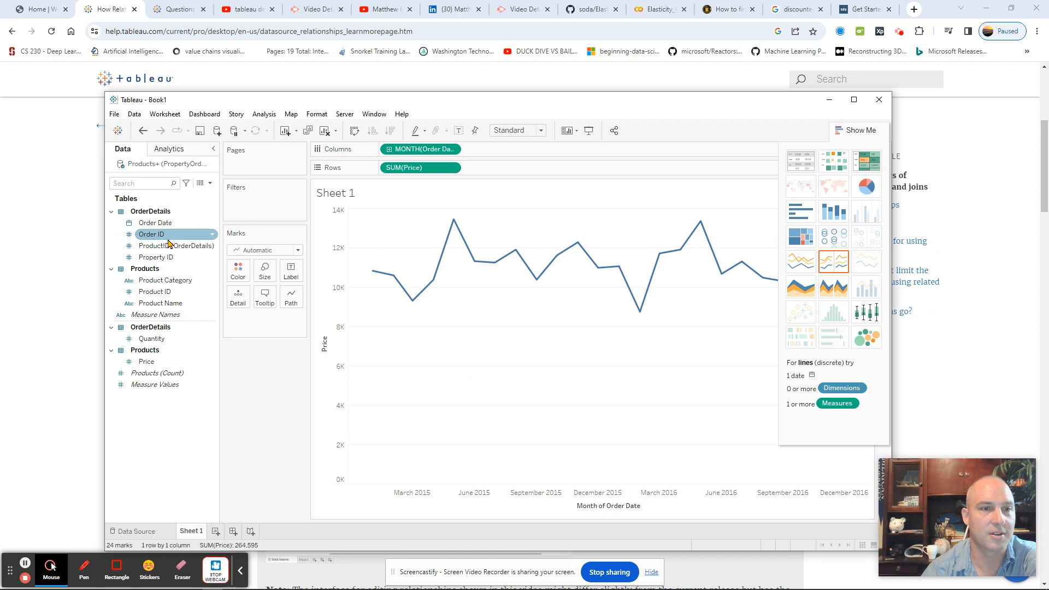
click(159, 258)
click(164, 303)
click(163, 292)
drag(162, 292, 253, 206)
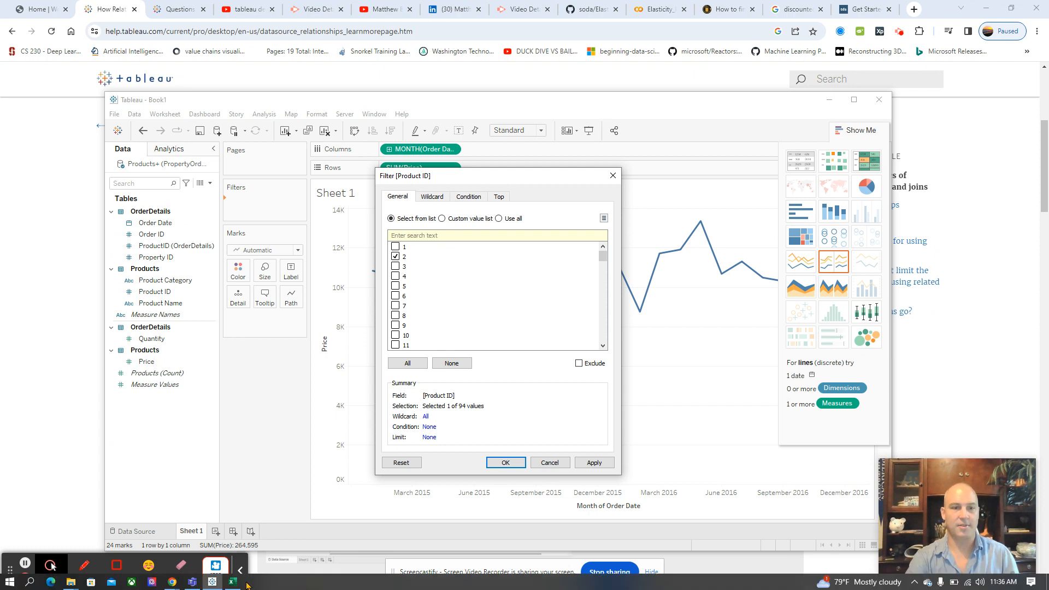
Step: Switch to the Excel workbook, review the Products and OrderDetails sheets for product IDs and prices, and return to Tableau
click(233, 582)
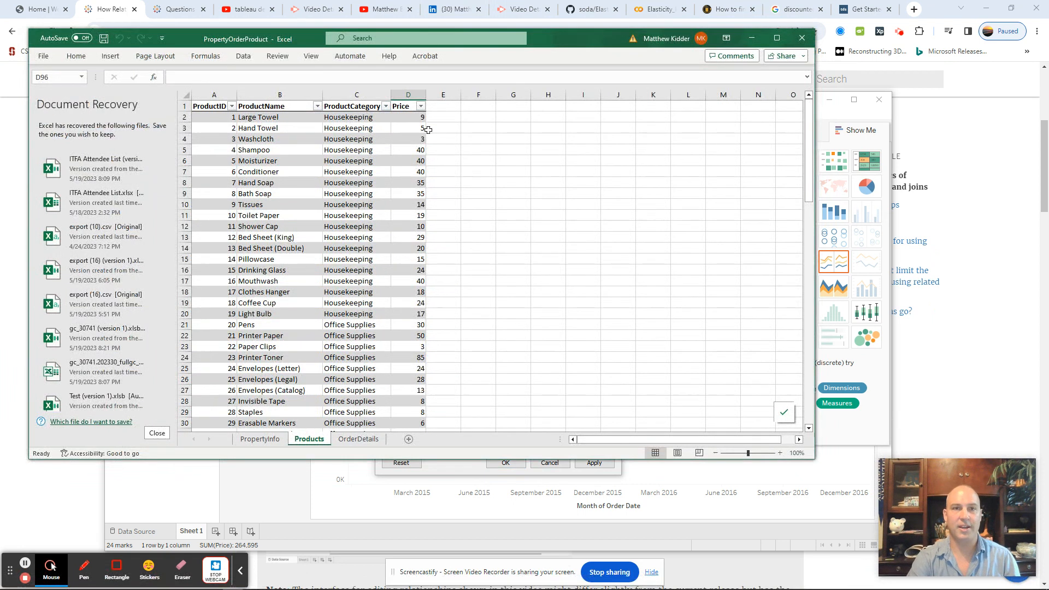
scroll(324, 349, down, 15)
scroll(324, 348, down, 10)
scroll(324, 348, up, 11)
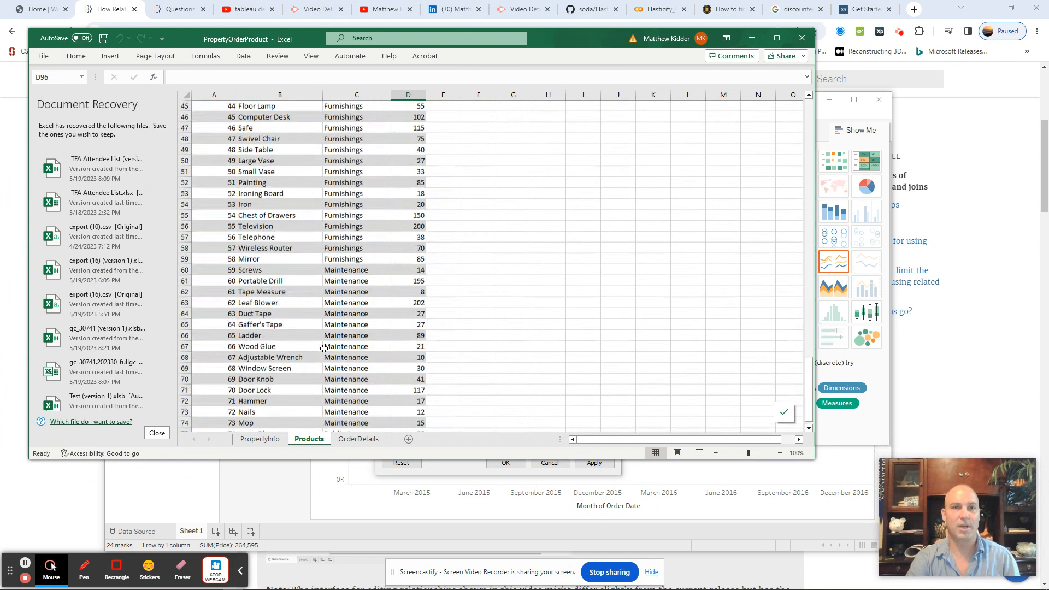
scroll(324, 349, up, 15)
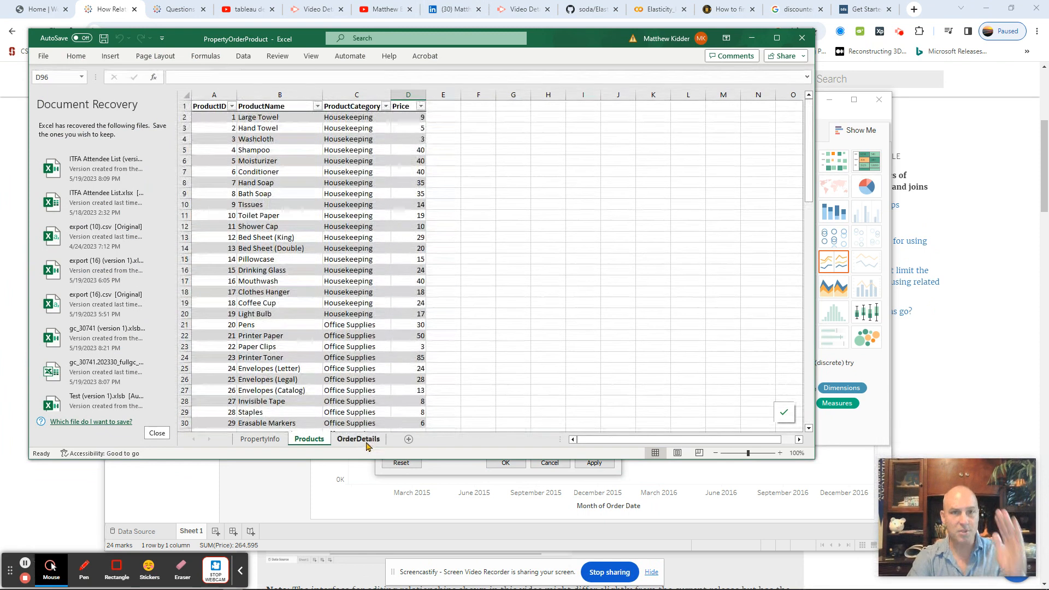
click(365, 442)
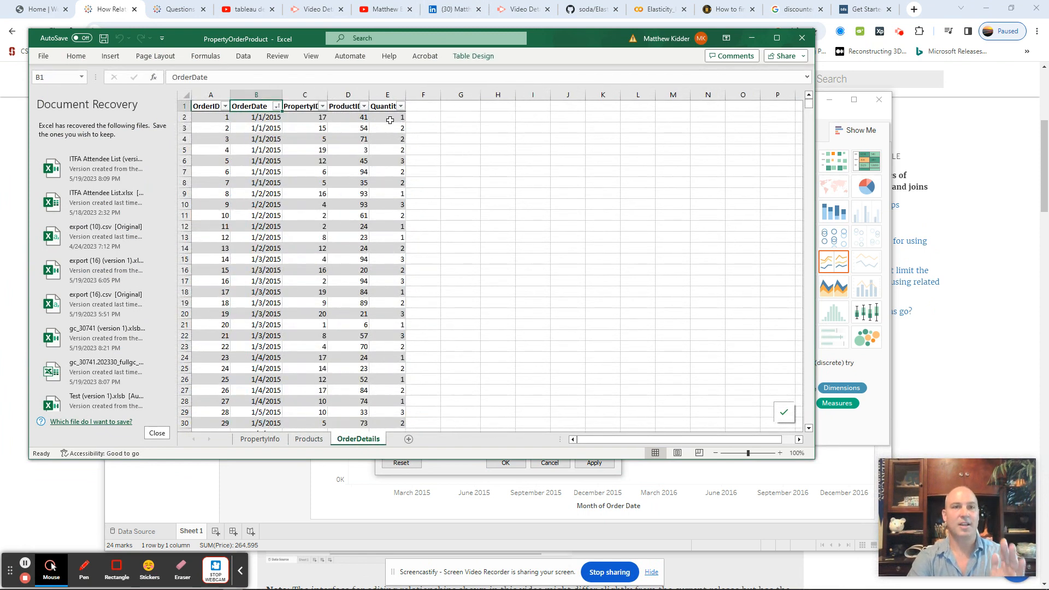
click(752, 38)
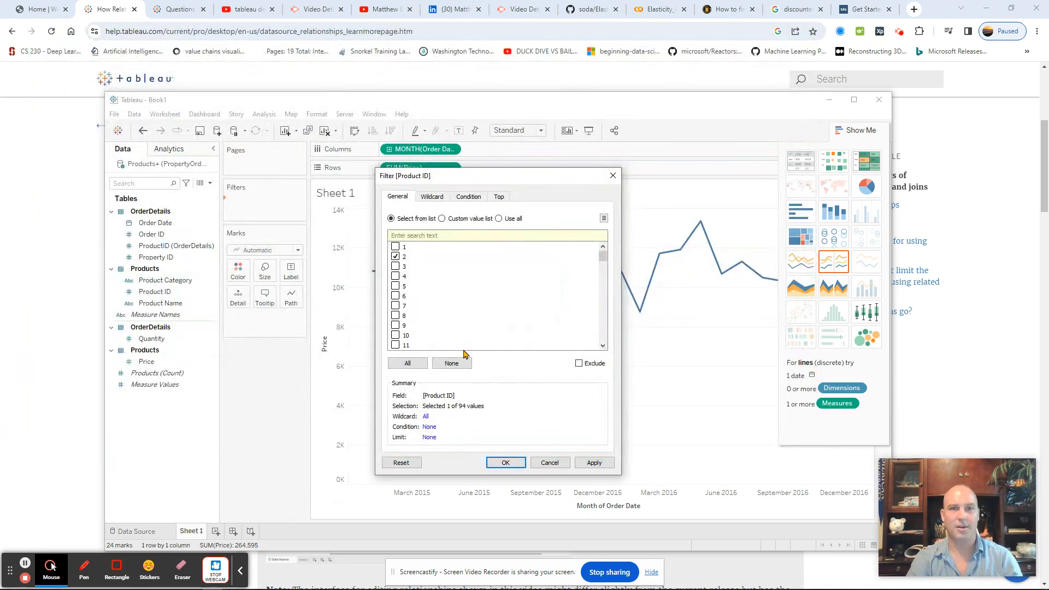
Step: Apply the Product ID filter and examine the monthly price line for the selected product
click(505, 462)
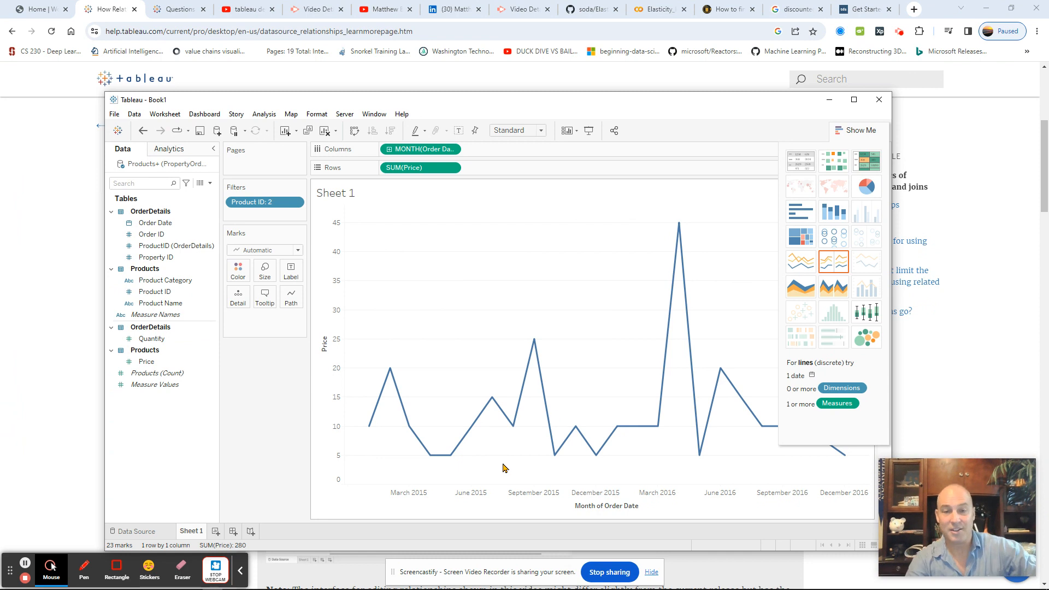
mouse_move(537, 353)
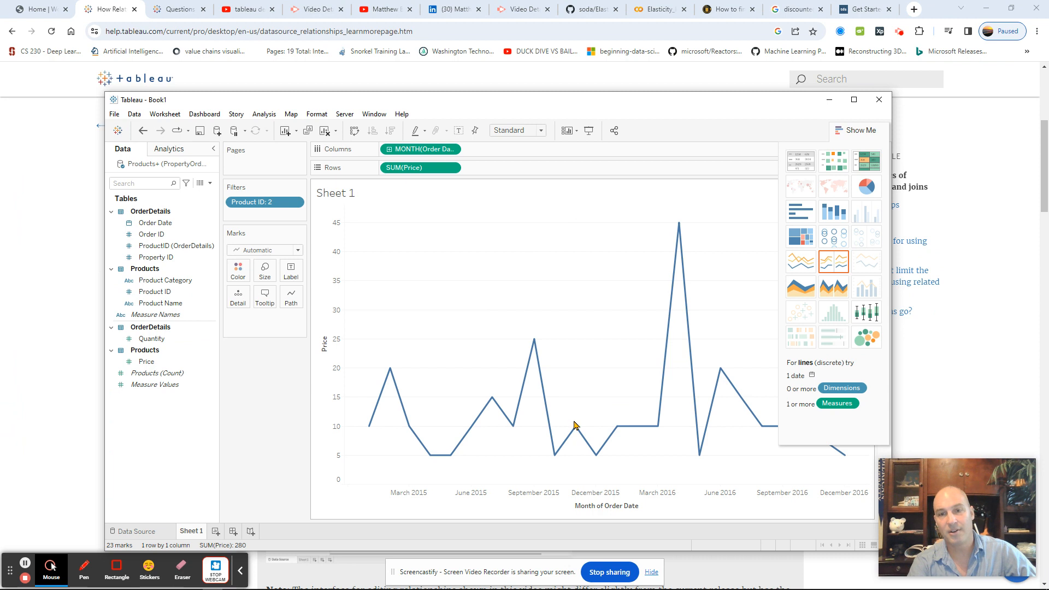
mouse_move(579, 433)
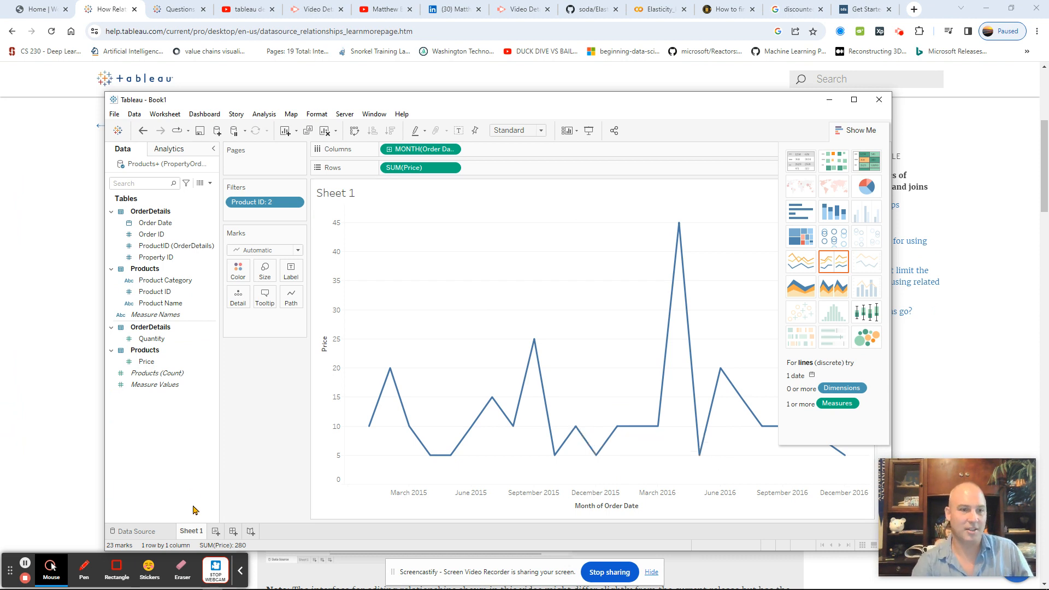
Step: In the data source, remove OrderDetails from the Products join and remove the leftover Order Date field from the preview
click(138, 531)
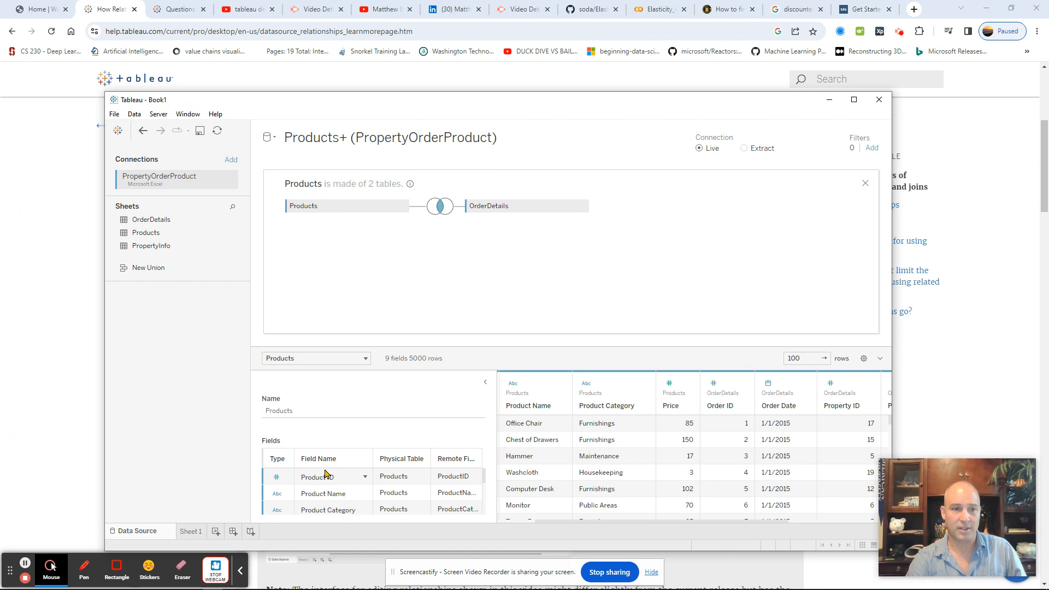
click(582, 207)
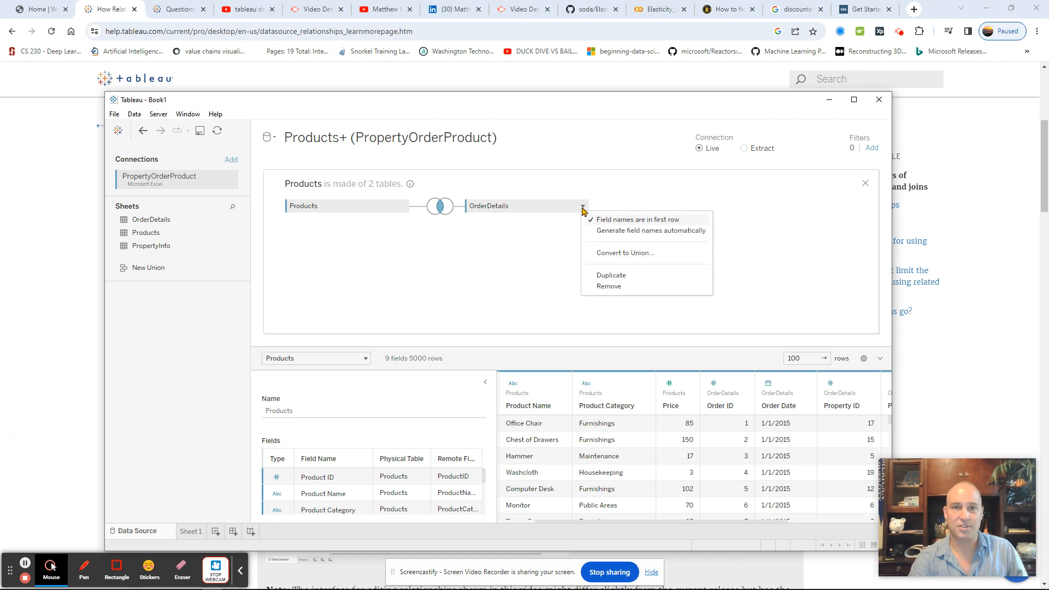
click(614, 287)
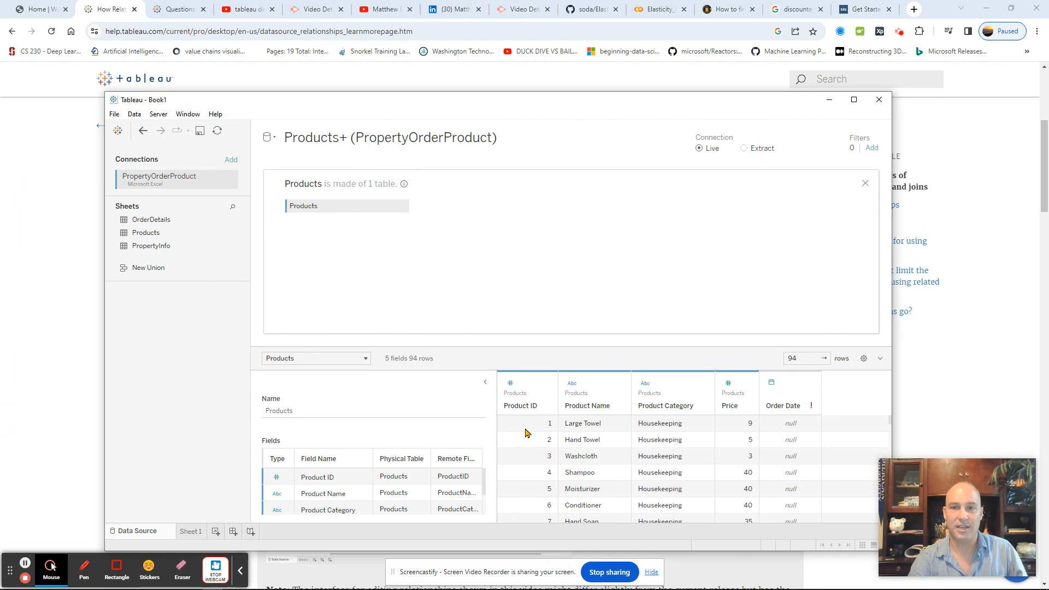
click(810, 386)
click(752, 506)
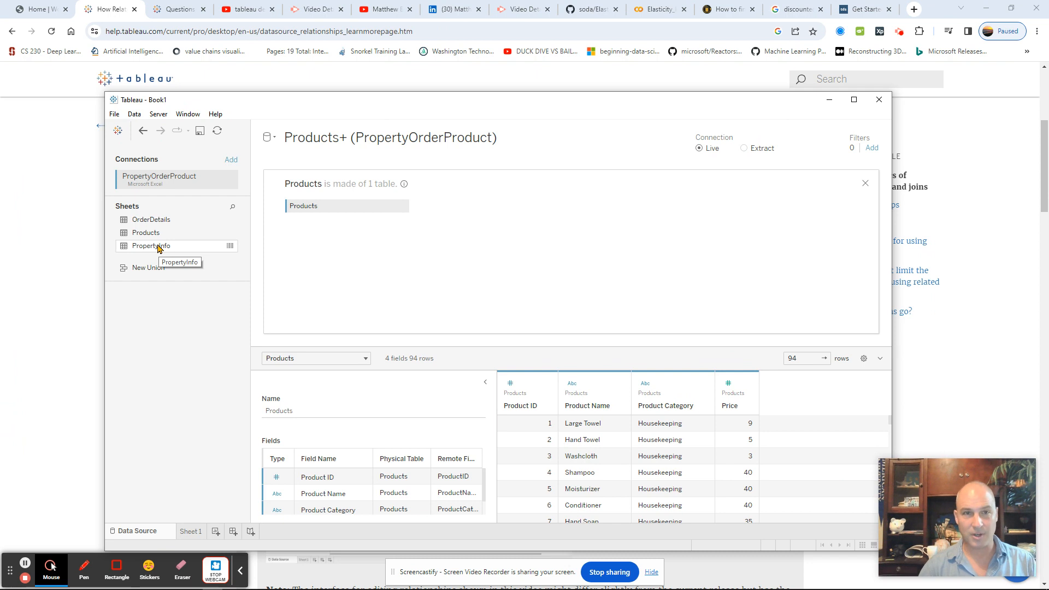
Step: Close the Products join canvas and add the OrderDetails sheet as a table related to Products
click(865, 183)
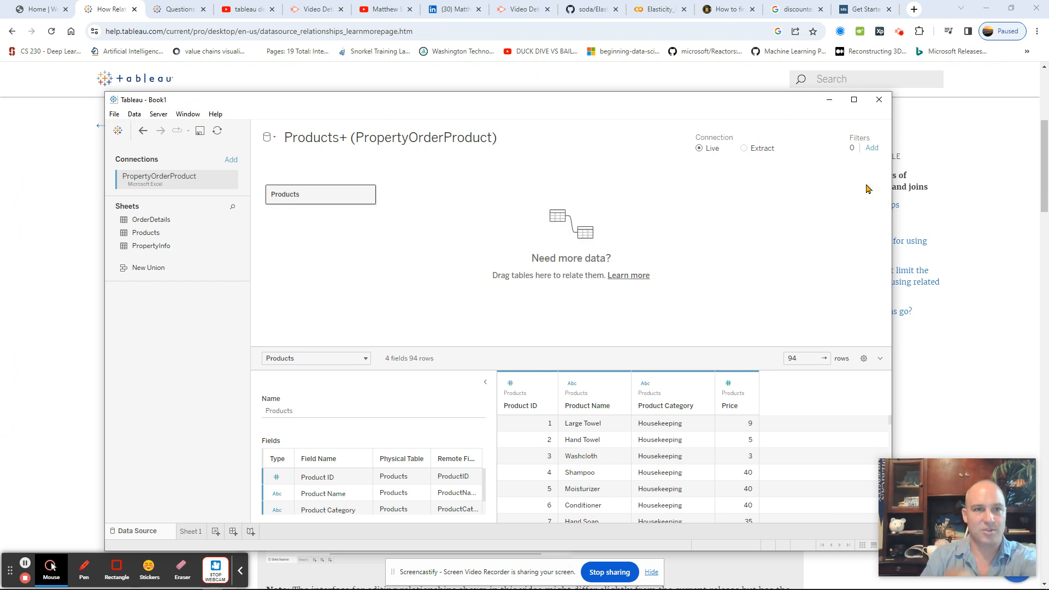
click(168, 220)
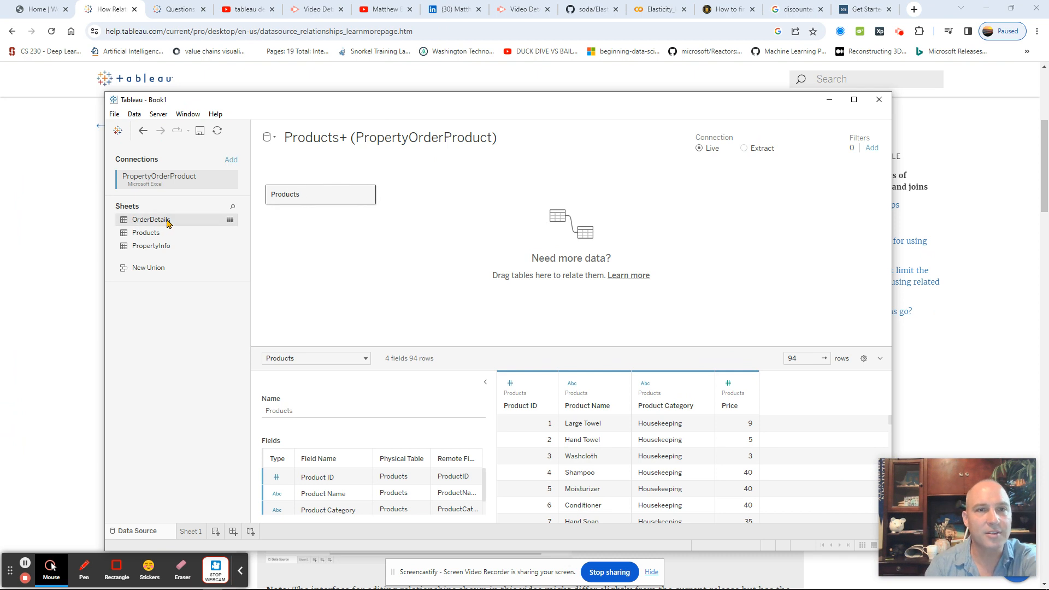
double_click(168, 220)
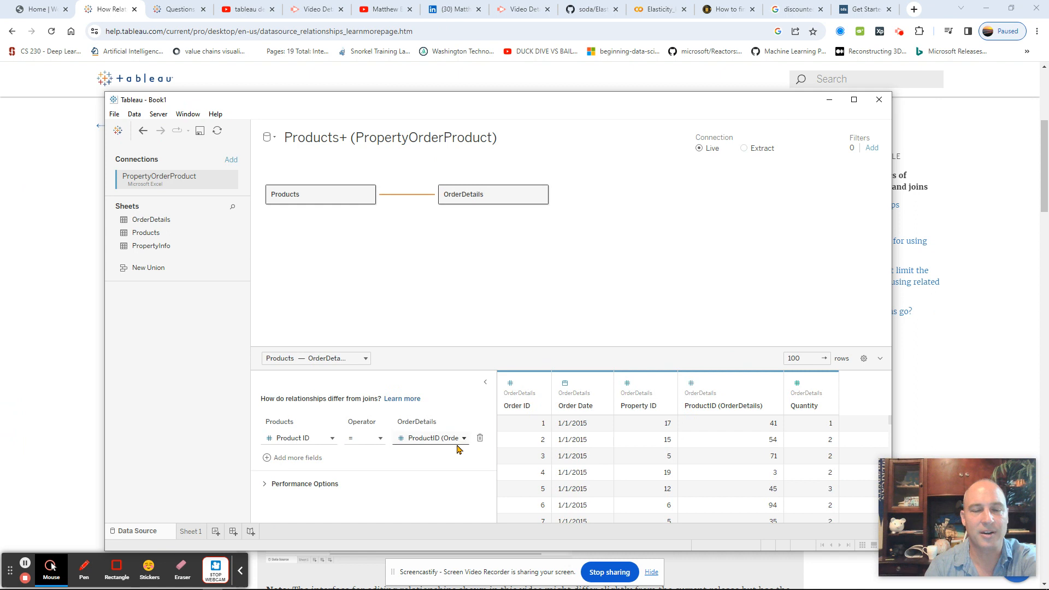
Step: On Sheet 1, add Order Date to the columns and set it to continuous month
click(195, 530)
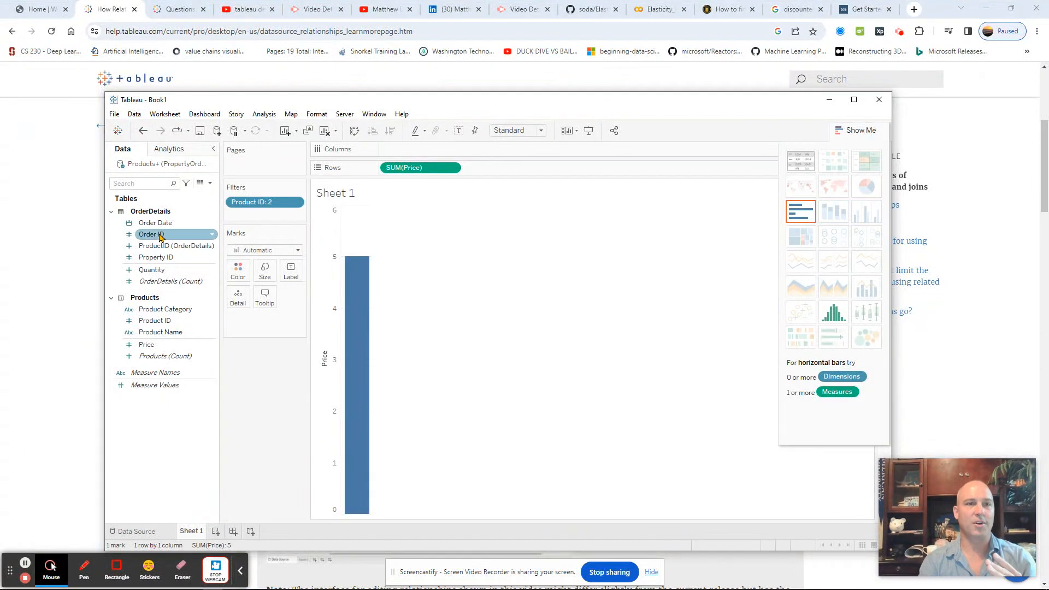
drag(159, 225, 426, 149)
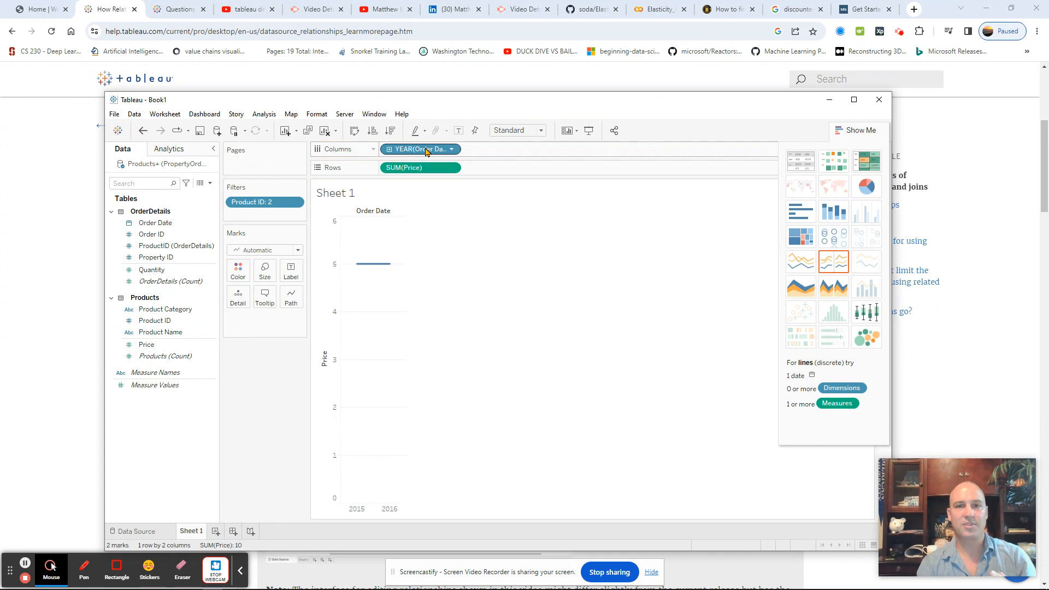
click(451, 149)
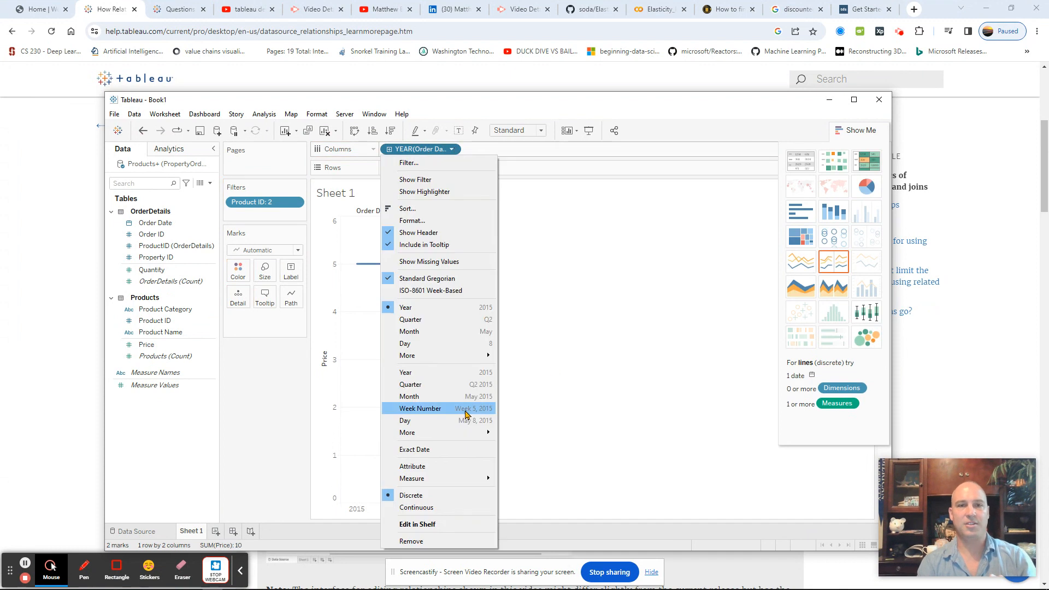
click(440, 397)
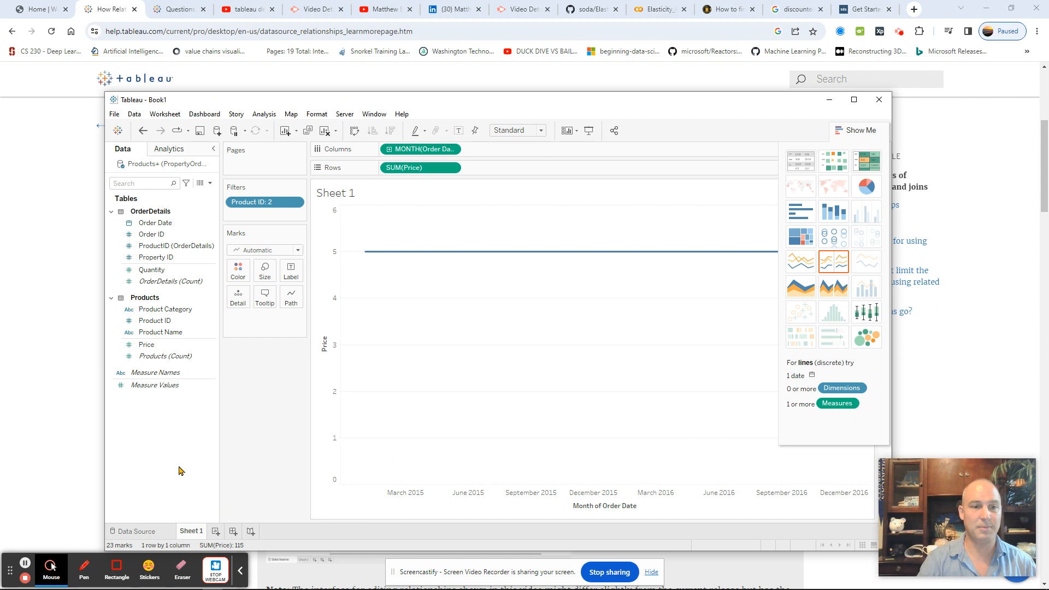
Step: Return to the data source, compare the separate Products and OrderDetails data previews, and inspect the relationship between them
click(137, 532)
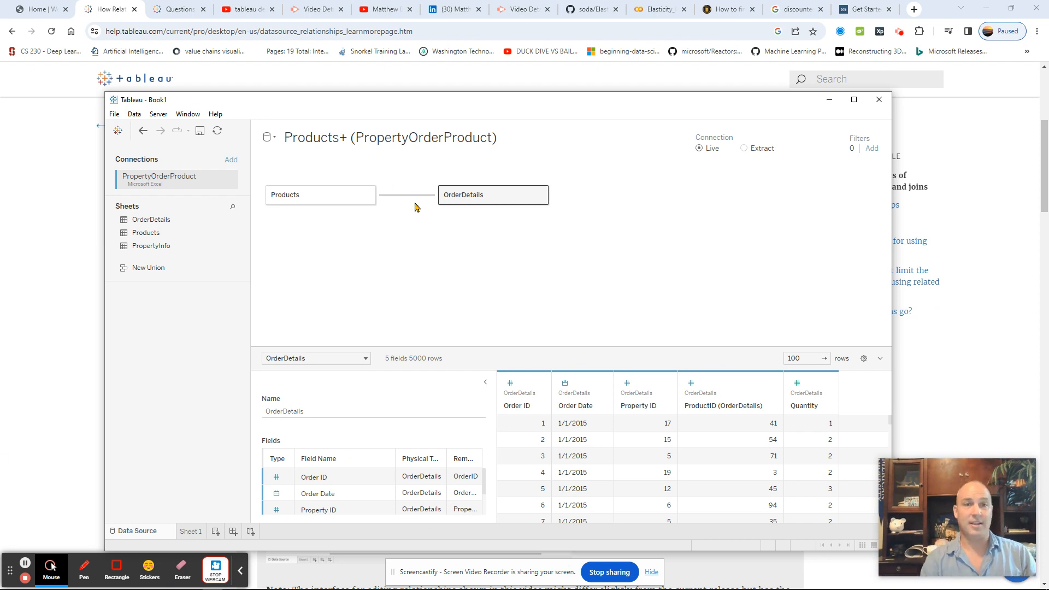
mouse_move(413, 200)
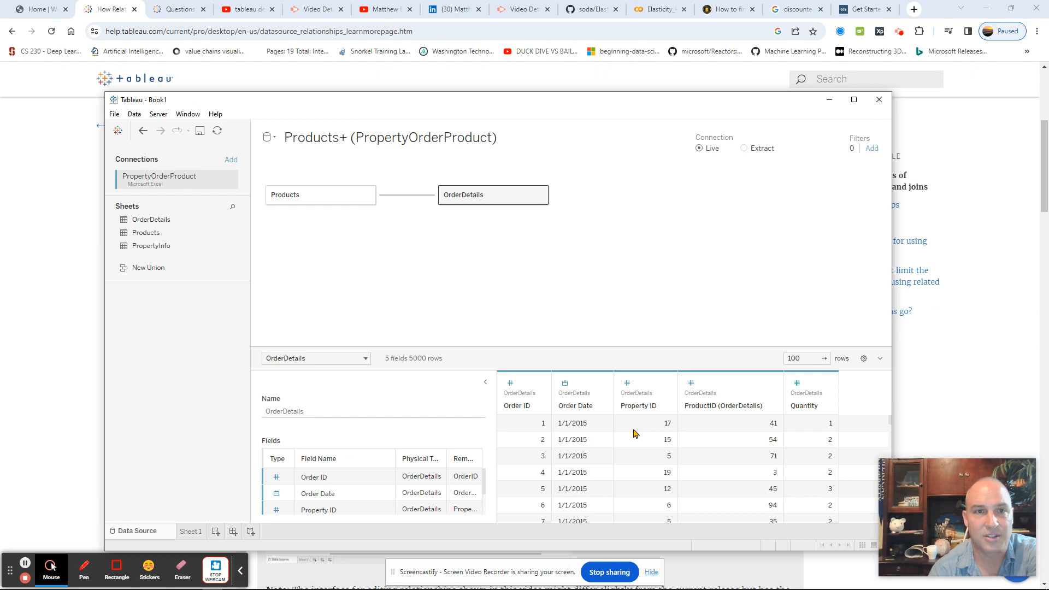
click(329, 202)
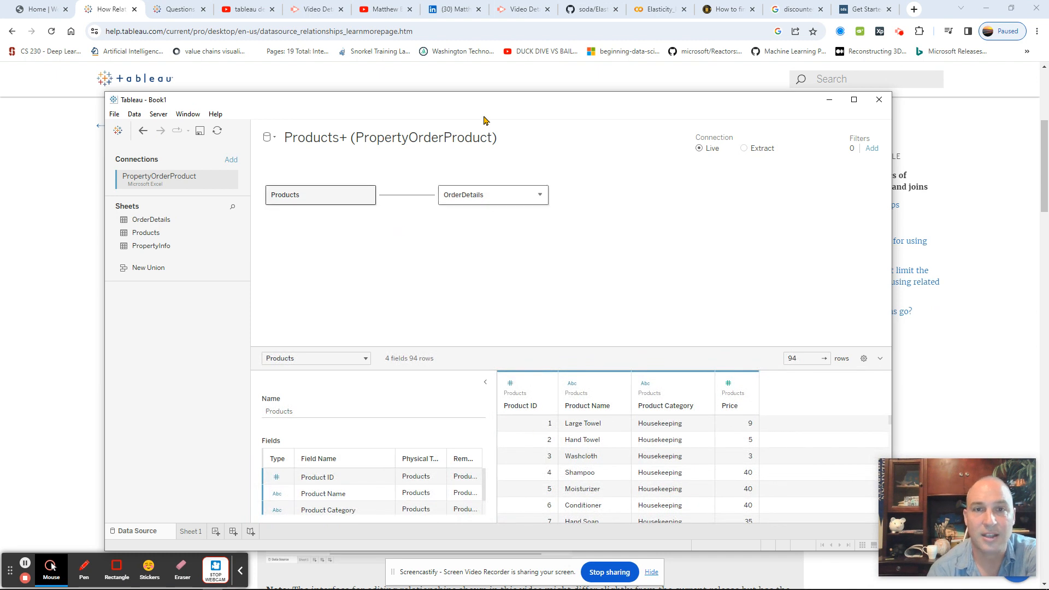
click(477, 202)
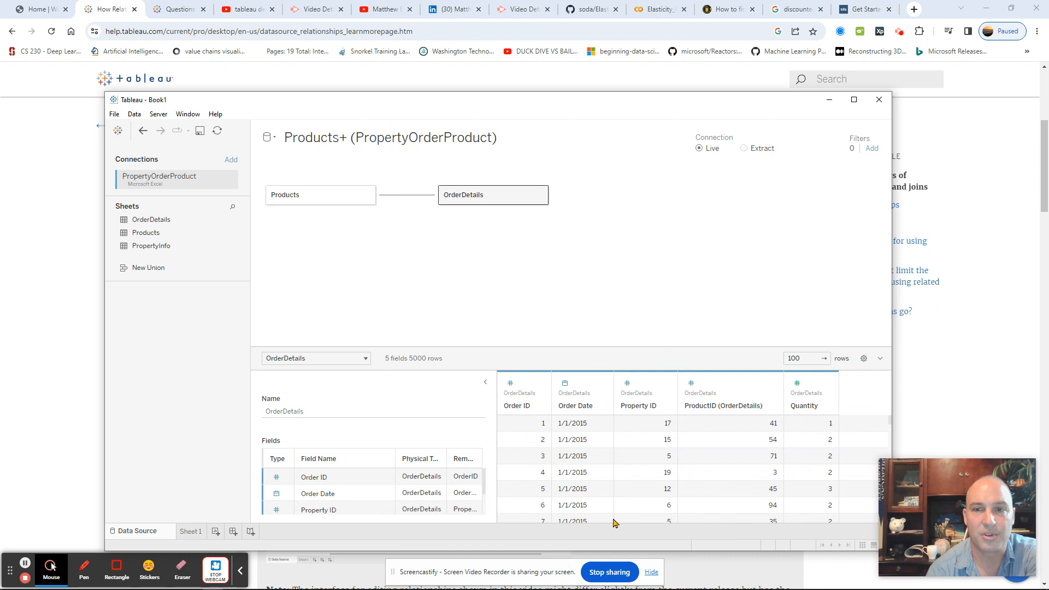
click(310, 194)
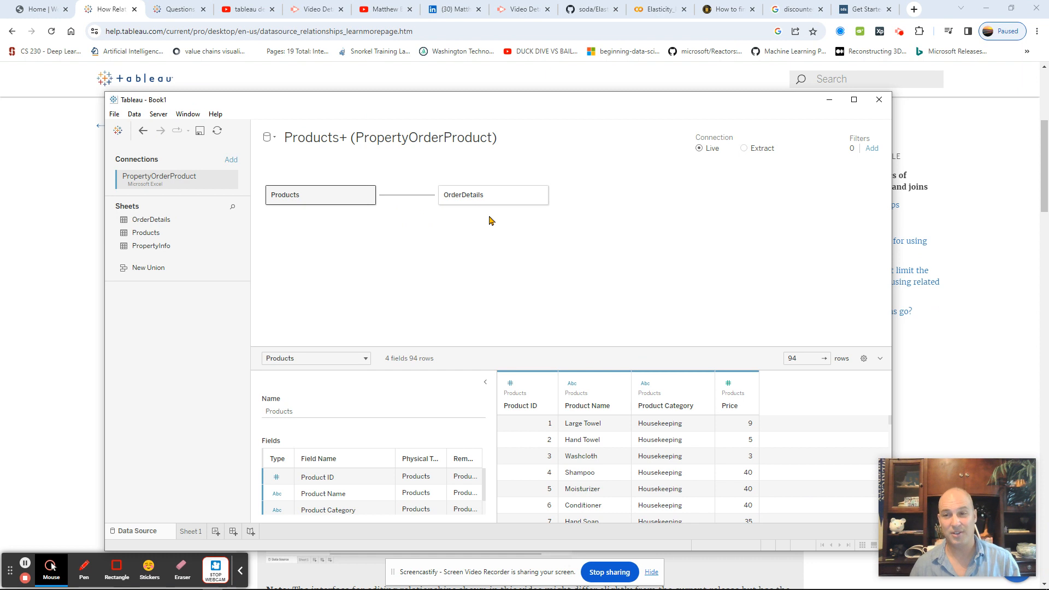
click(408, 197)
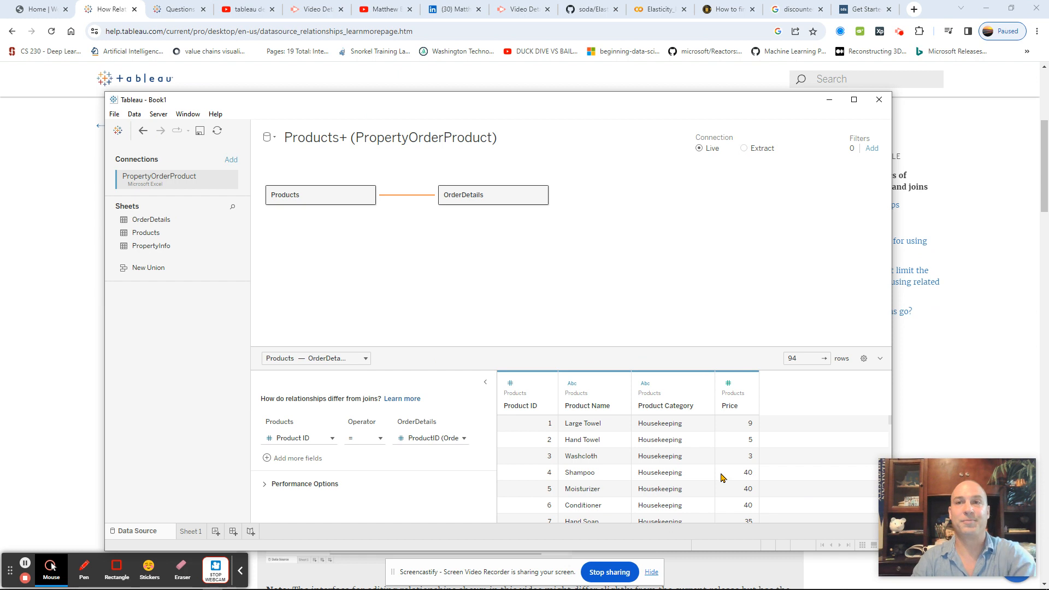
click(902, 11)
click(899, 31)
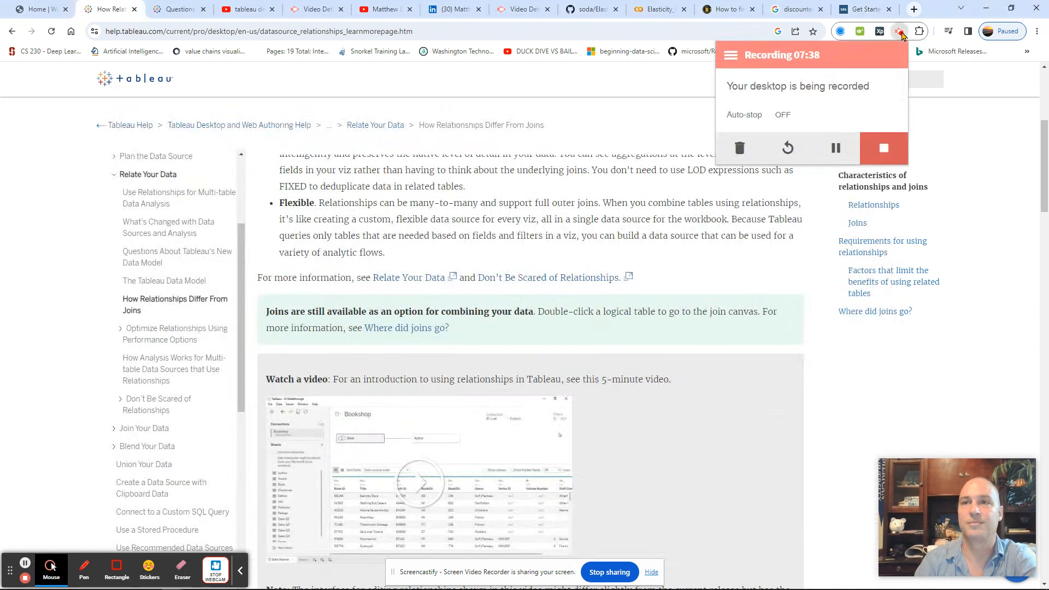